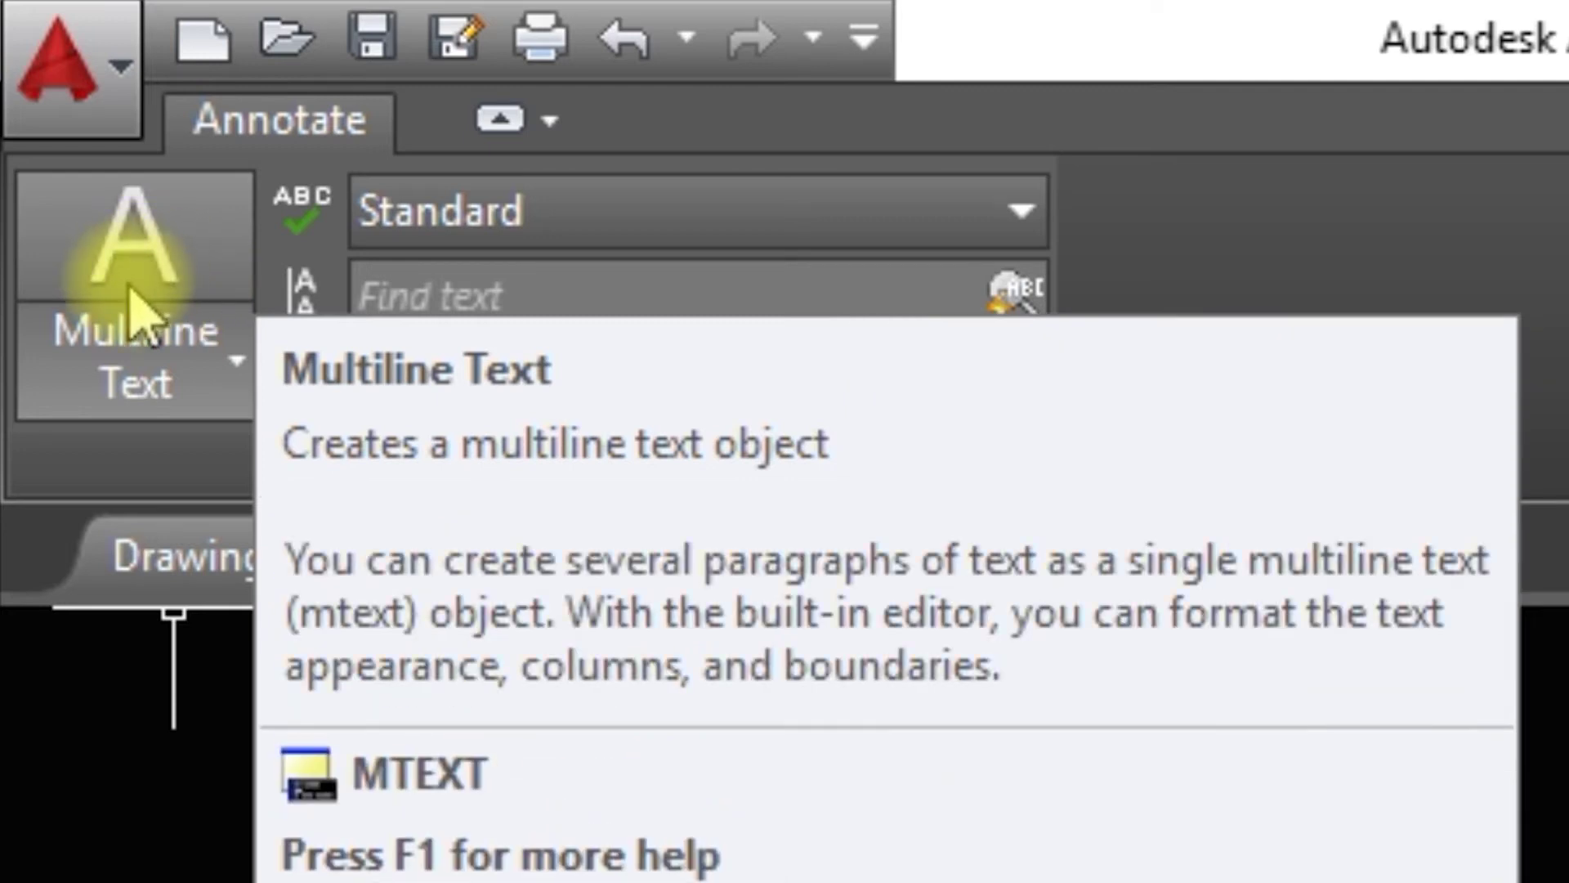
- Create a multiline text object in the upper part of the drawing area reading "TECH SOLUTIONS TAMIL"
{"action": "left_click", "coordinate": [140, 245]}
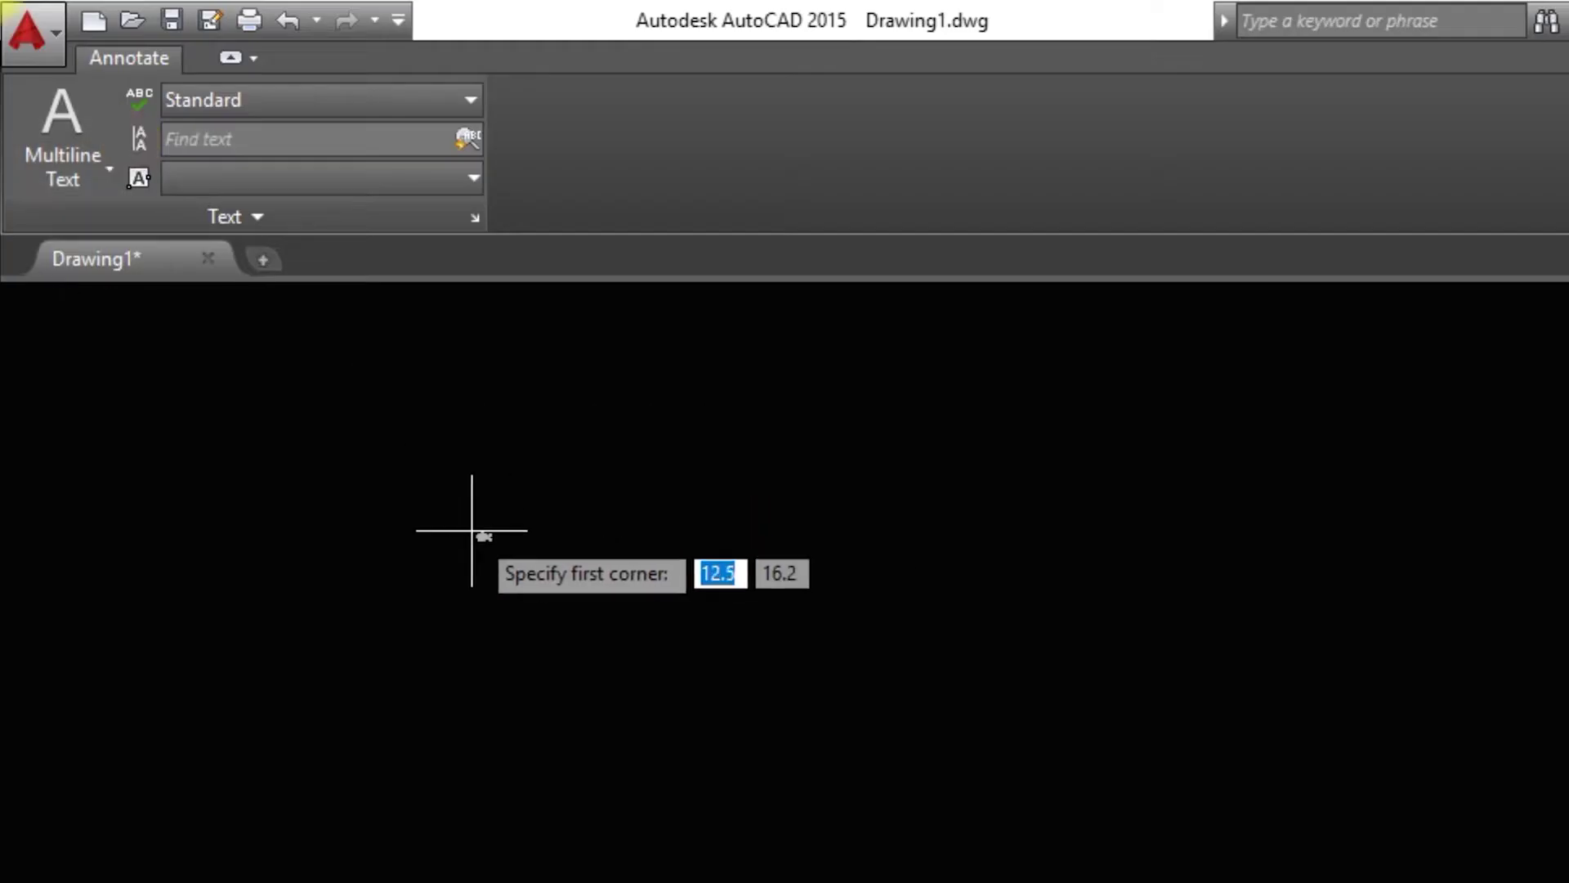
{"action": "left_click", "coordinate": [468, 517]}
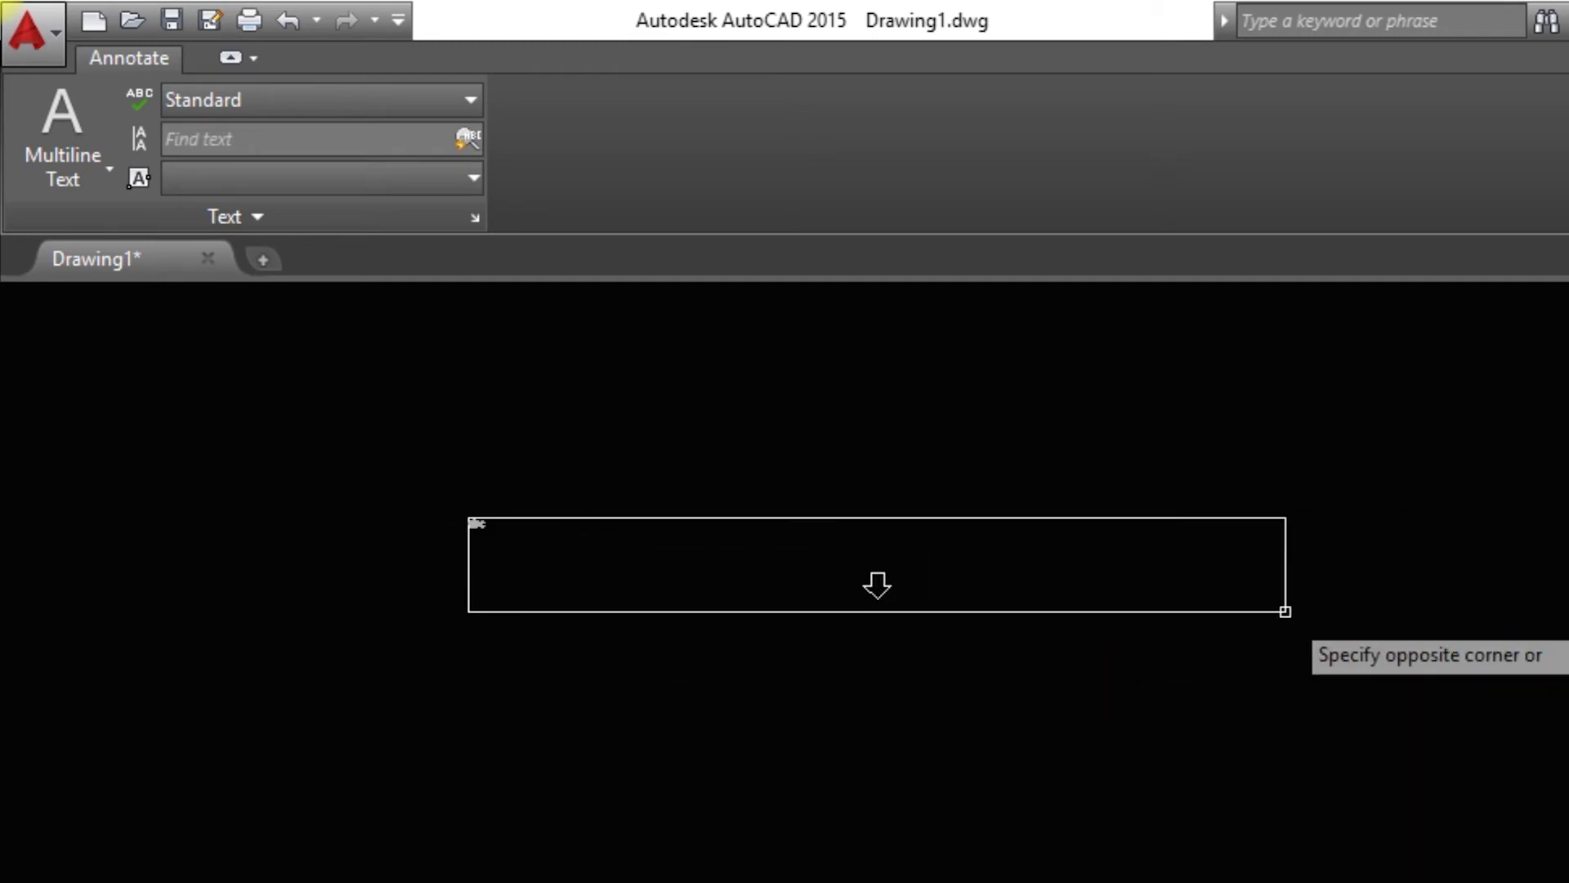
{"action": "left_click", "coordinate": [1286, 612]}
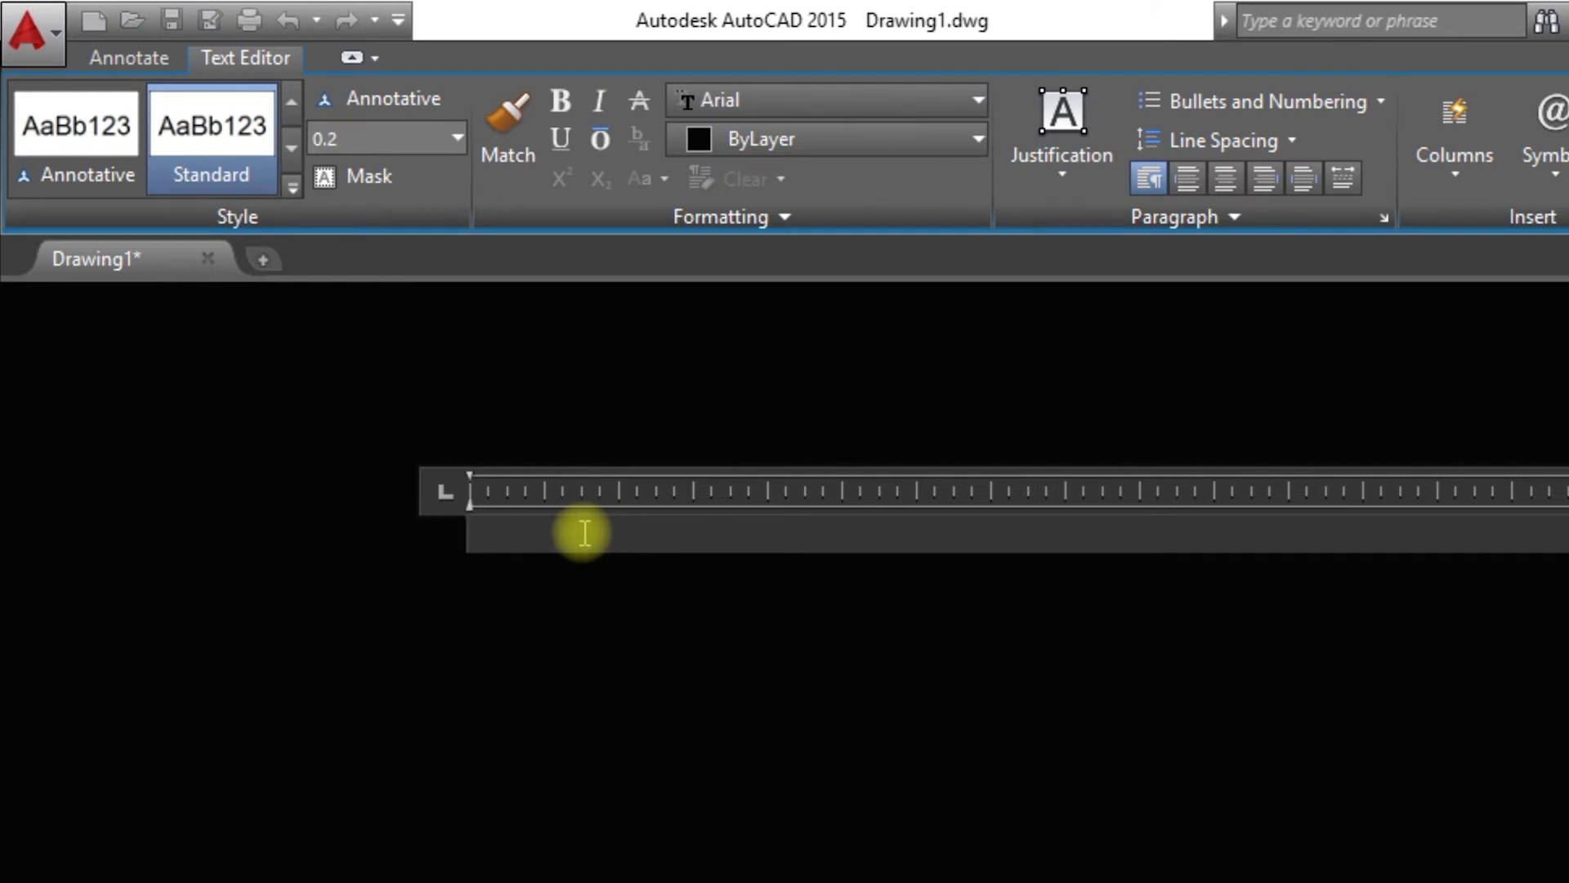
{"action": "type", "text": "TECH SOLUTIONS TAMIL"}
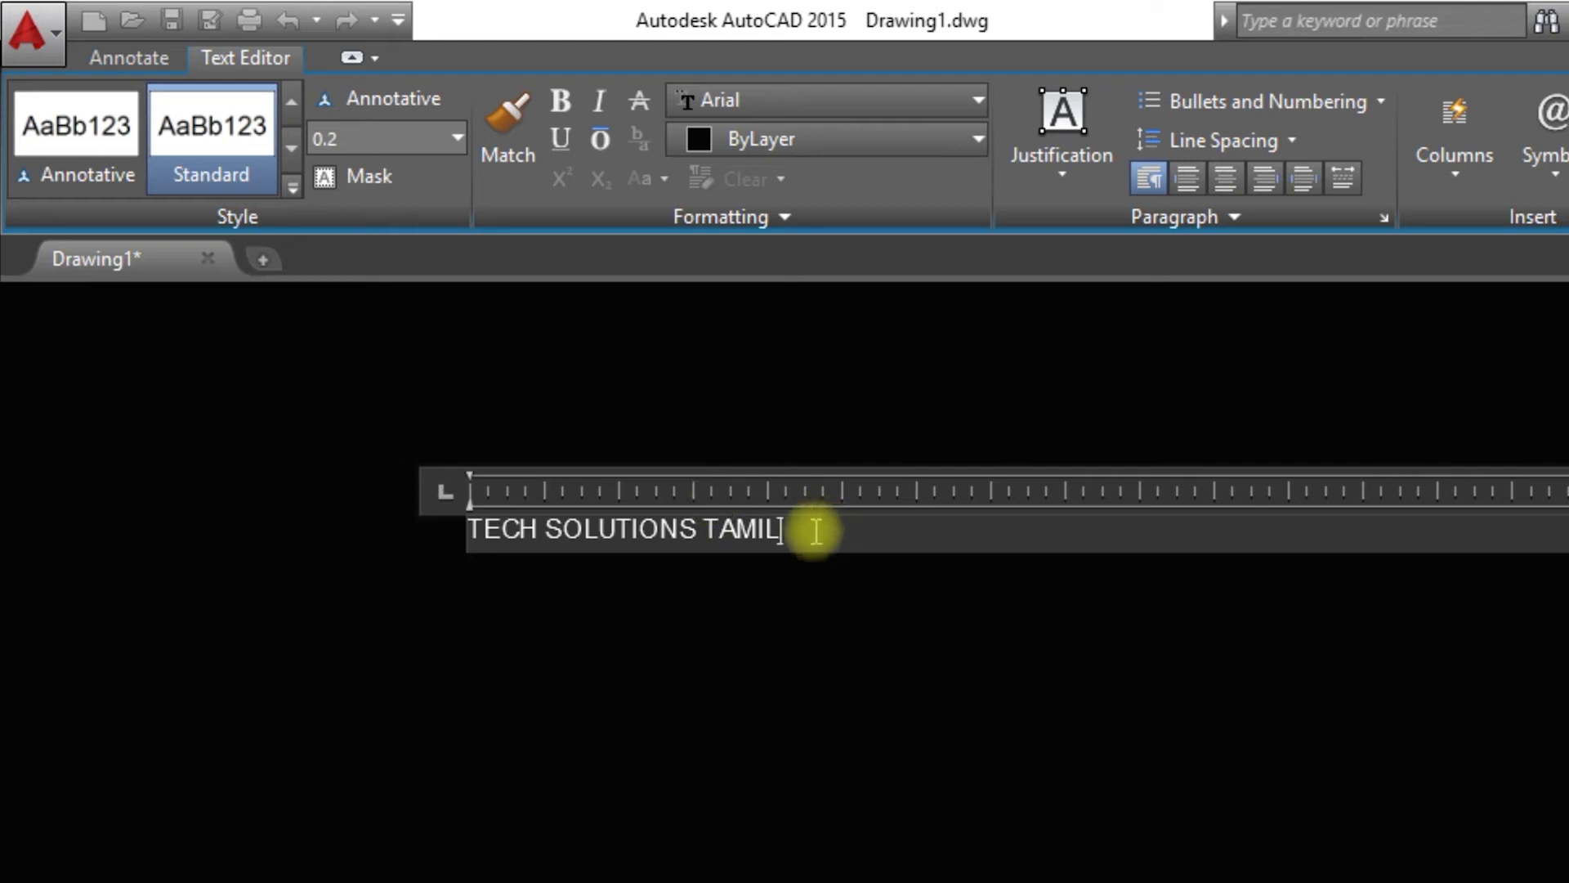
- Change the font of the whole "TECH SOLUTIONS TAMIL" text to Times New Roman and finish editing
{"action": "left_click_drag", "start_coordinate": [812, 529], "coordinate": [487, 535]}
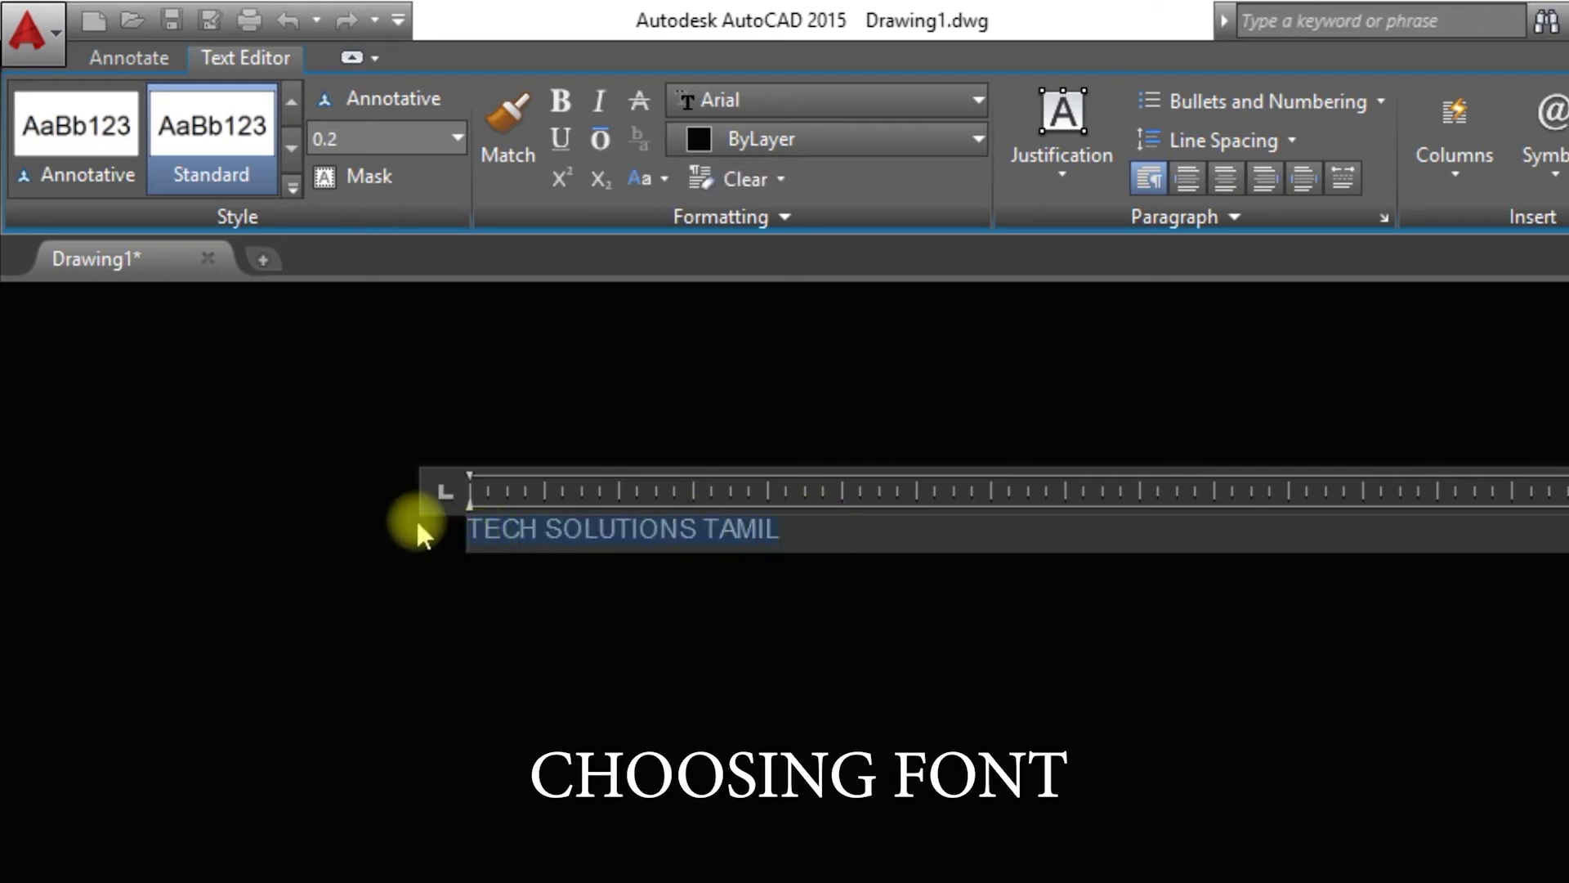
{"action": "left_click", "coordinate": [825, 100]}
{"action": "scroll", "coordinate": [808, 413], "scroll_direction": "down", "scroll_amount": 15}
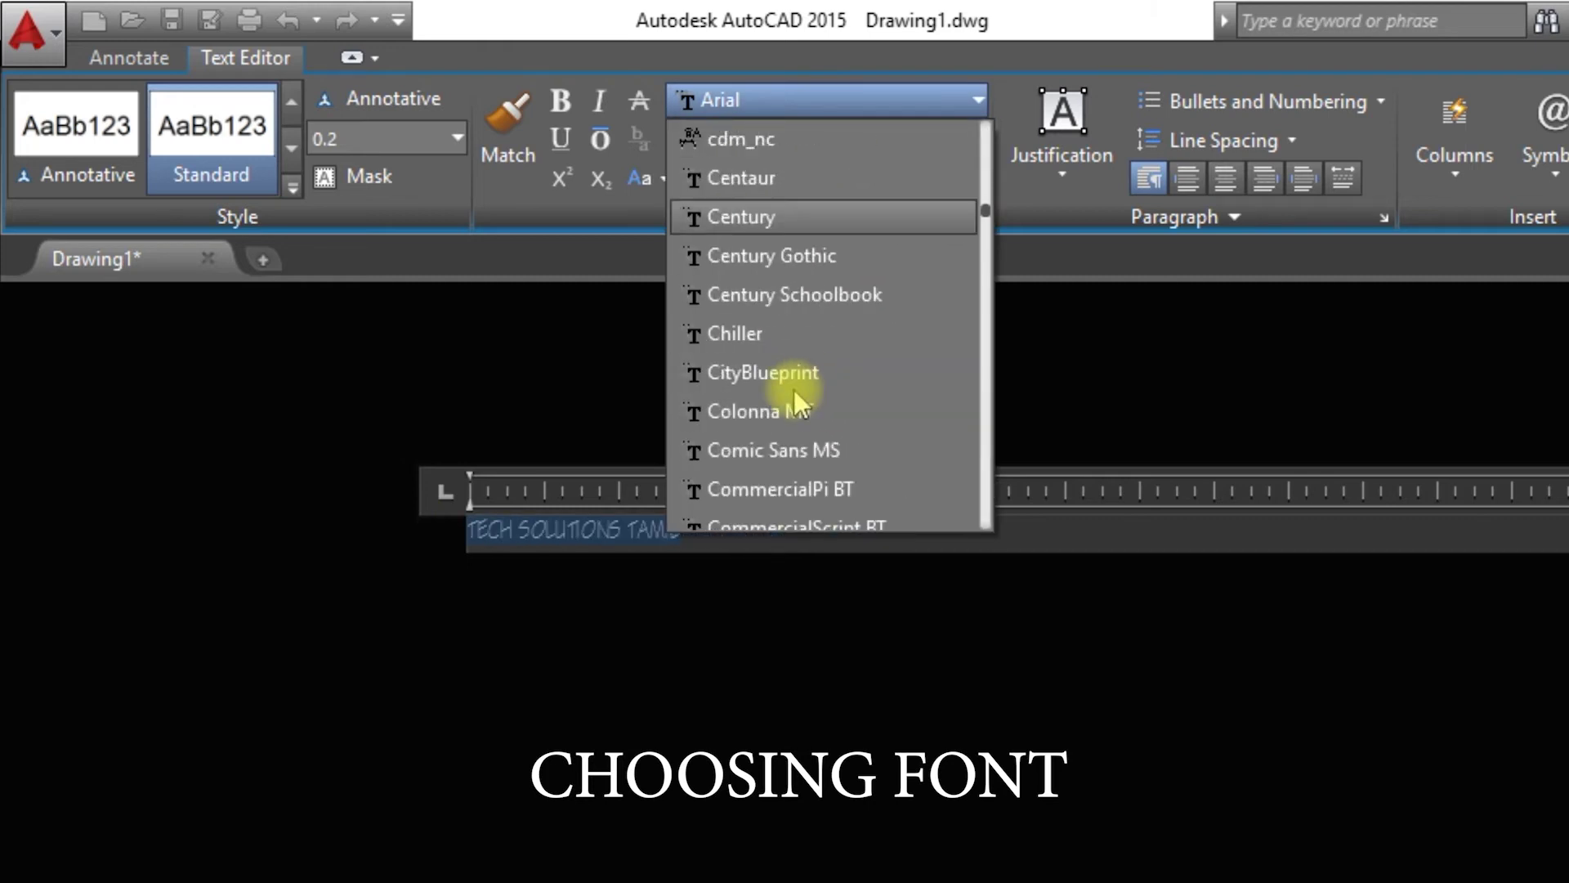
{"action": "scroll", "coordinate": [786, 390], "scroll_direction": "down", "scroll_amount": 5}
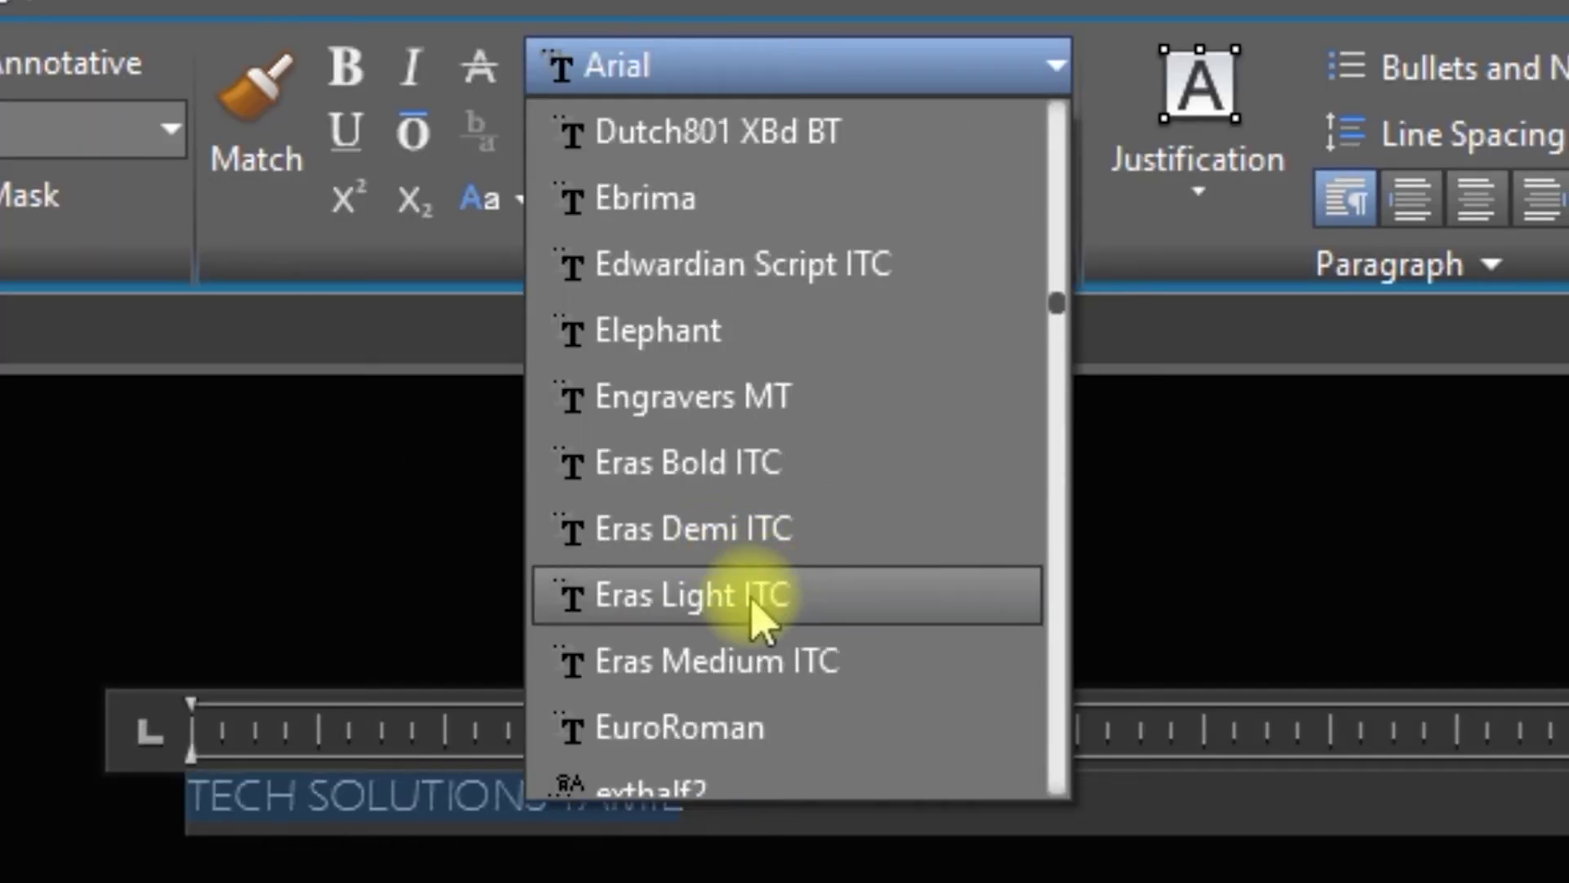
{"action": "scroll", "coordinate": [755, 621], "scroll_direction": "down", "scroll_amount": 5}
{"action": "scroll", "coordinate": [756, 621], "scroll_direction": "down", "scroll_amount": 10}
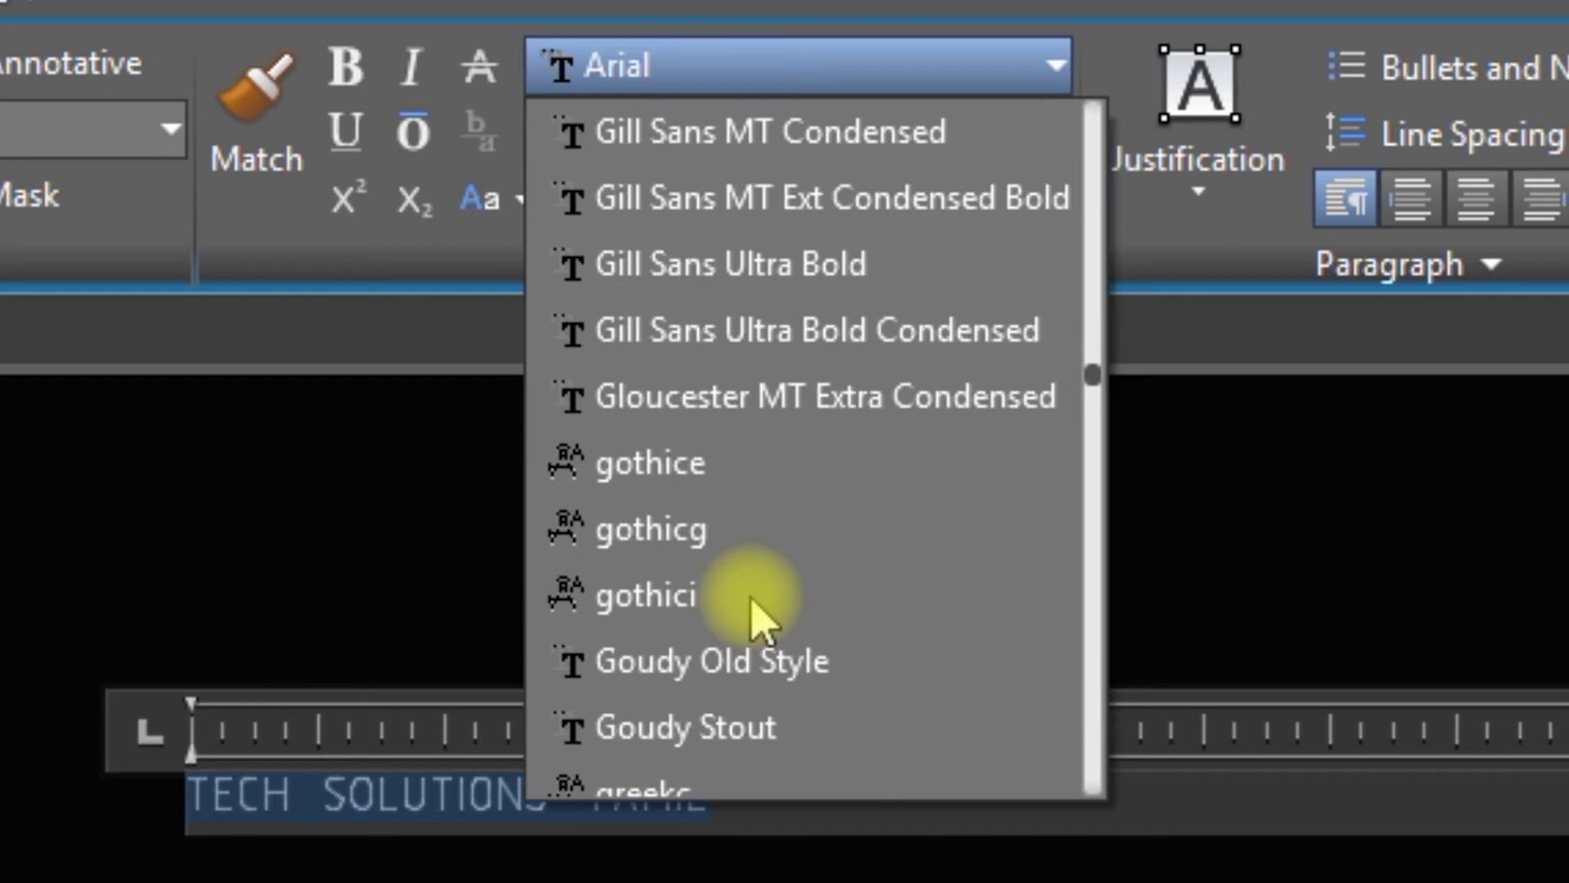
{"action": "scroll", "coordinate": [756, 621], "scroll_direction": "down", "scroll_amount": 5}
{"action": "scroll", "coordinate": [756, 621], "scroll_direction": "down", "scroll_amount": 5}
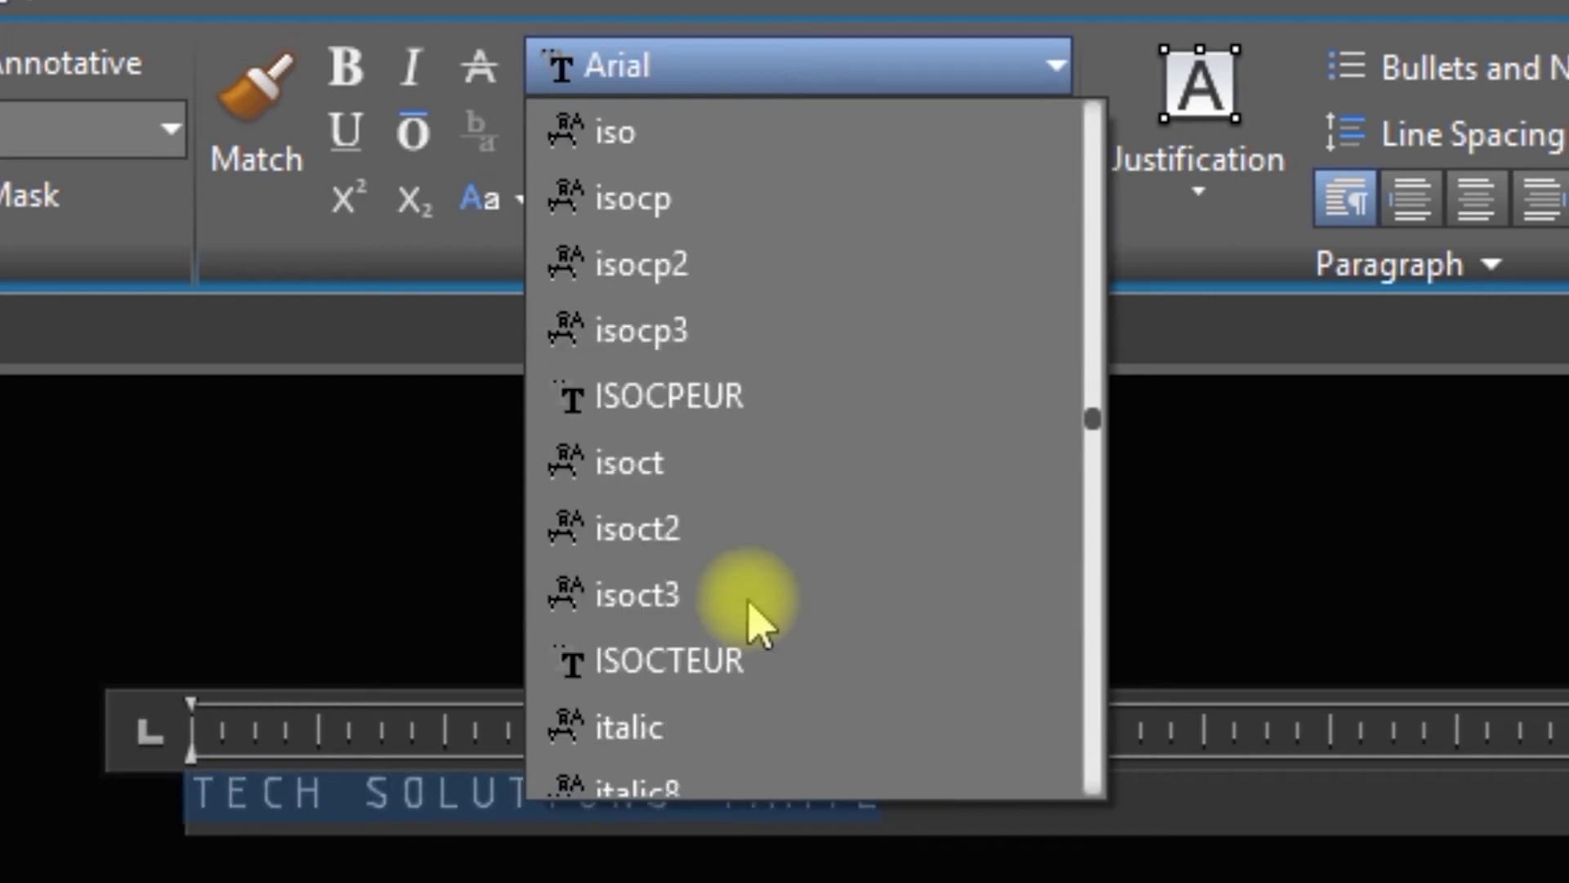
{"action": "scroll", "coordinate": [719, 639], "scroll_direction": "down", "scroll_amount": 20}
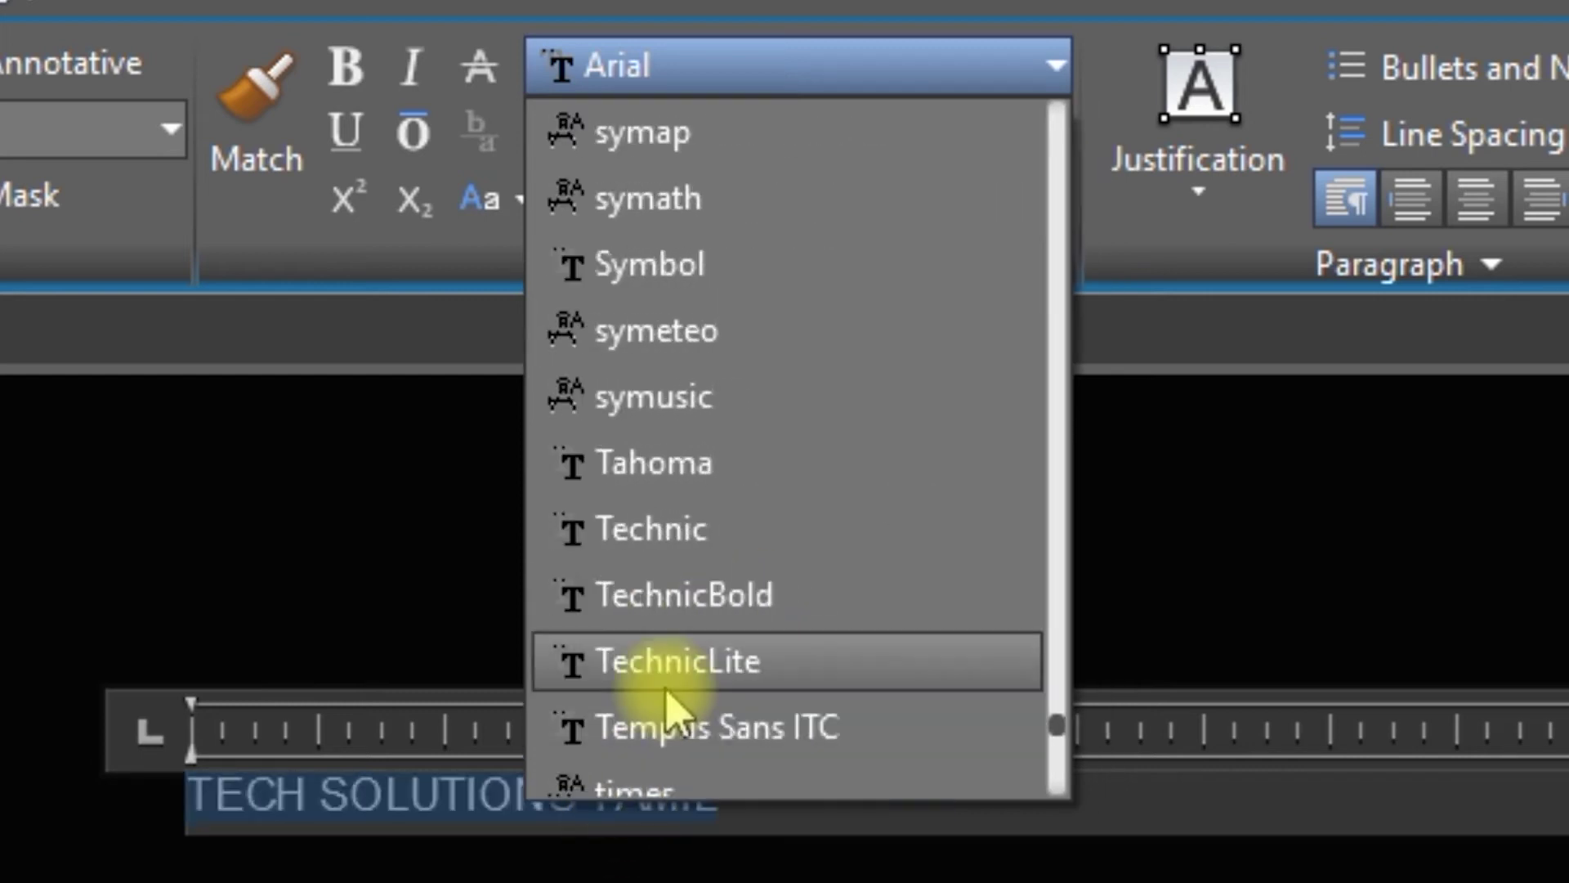
{"action": "scroll", "coordinate": [700, 483], "scroll_direction": "down", "scroll_amount": 1}
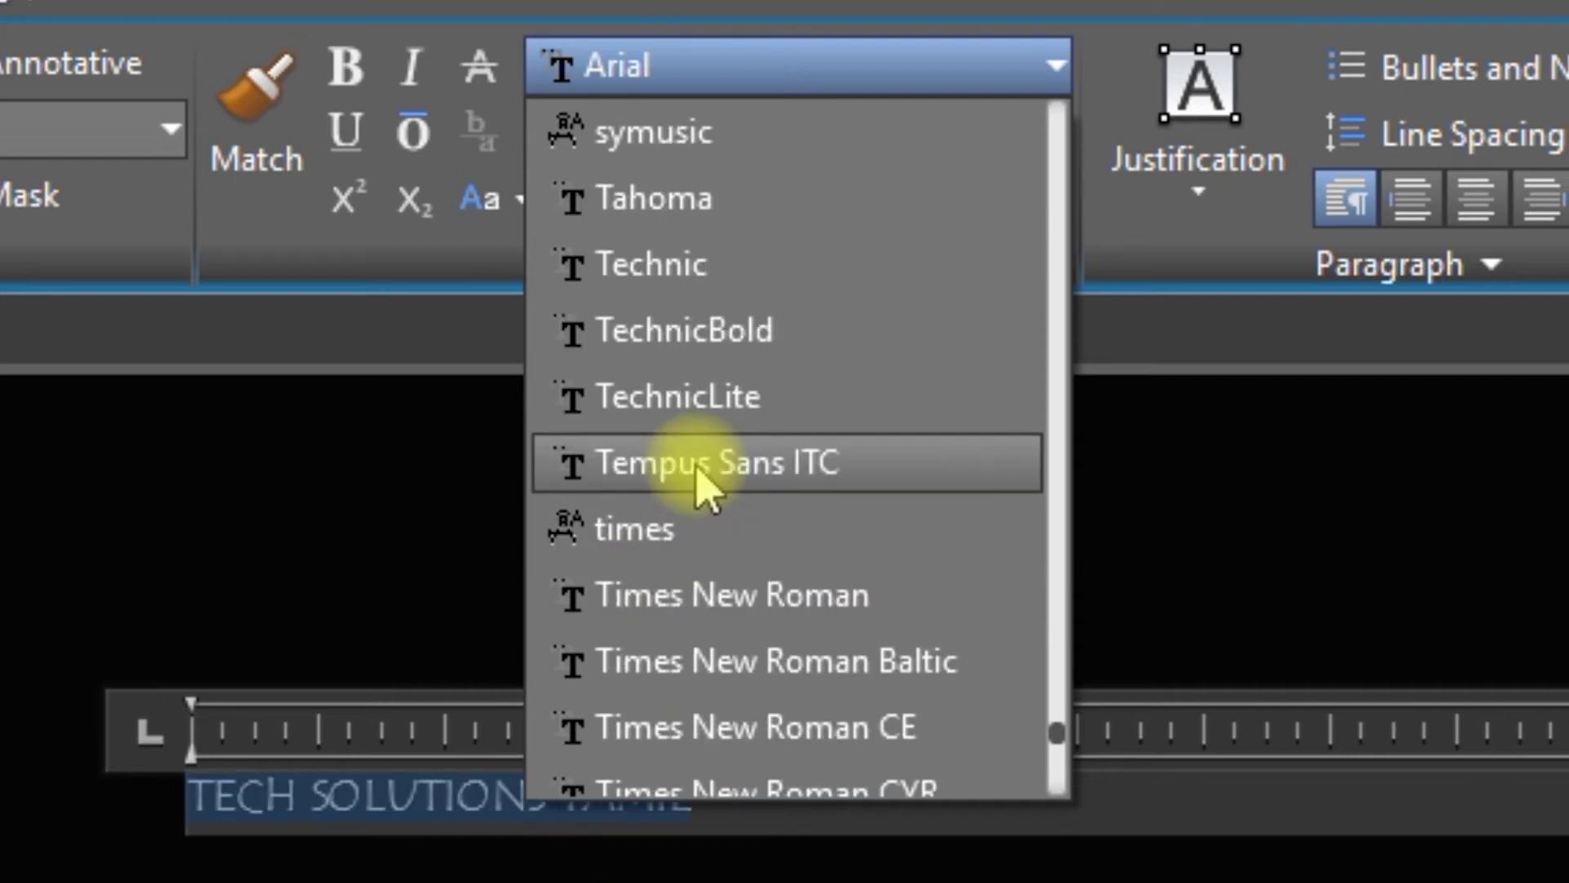
{"action": "left_click", "coordinate": [789, 597]}
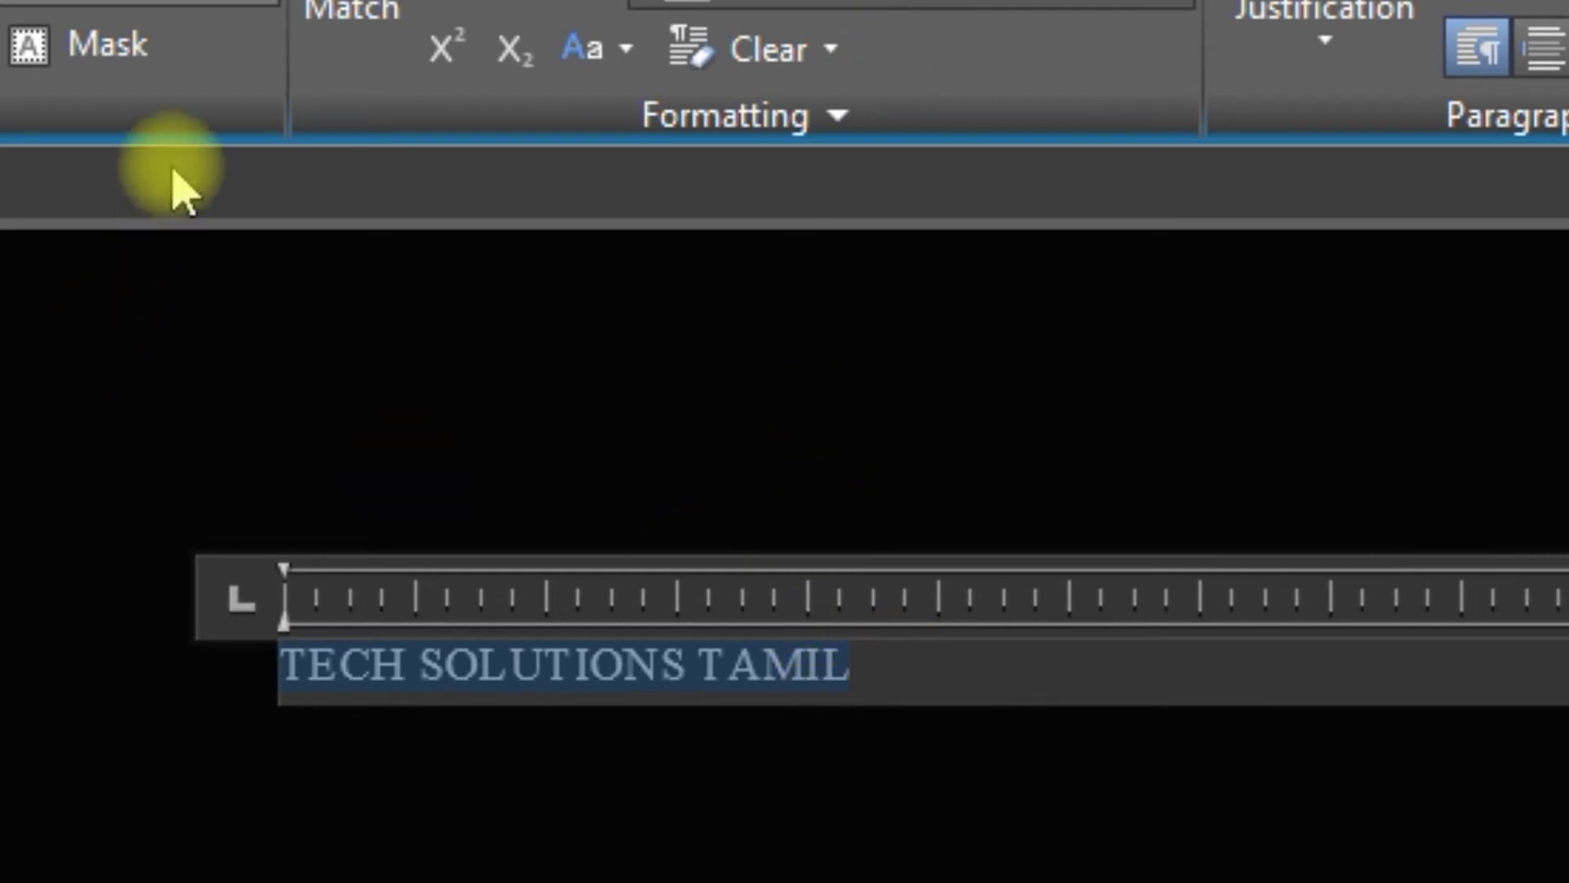
{"action": "left_click", "coordinate": [768, 474]}
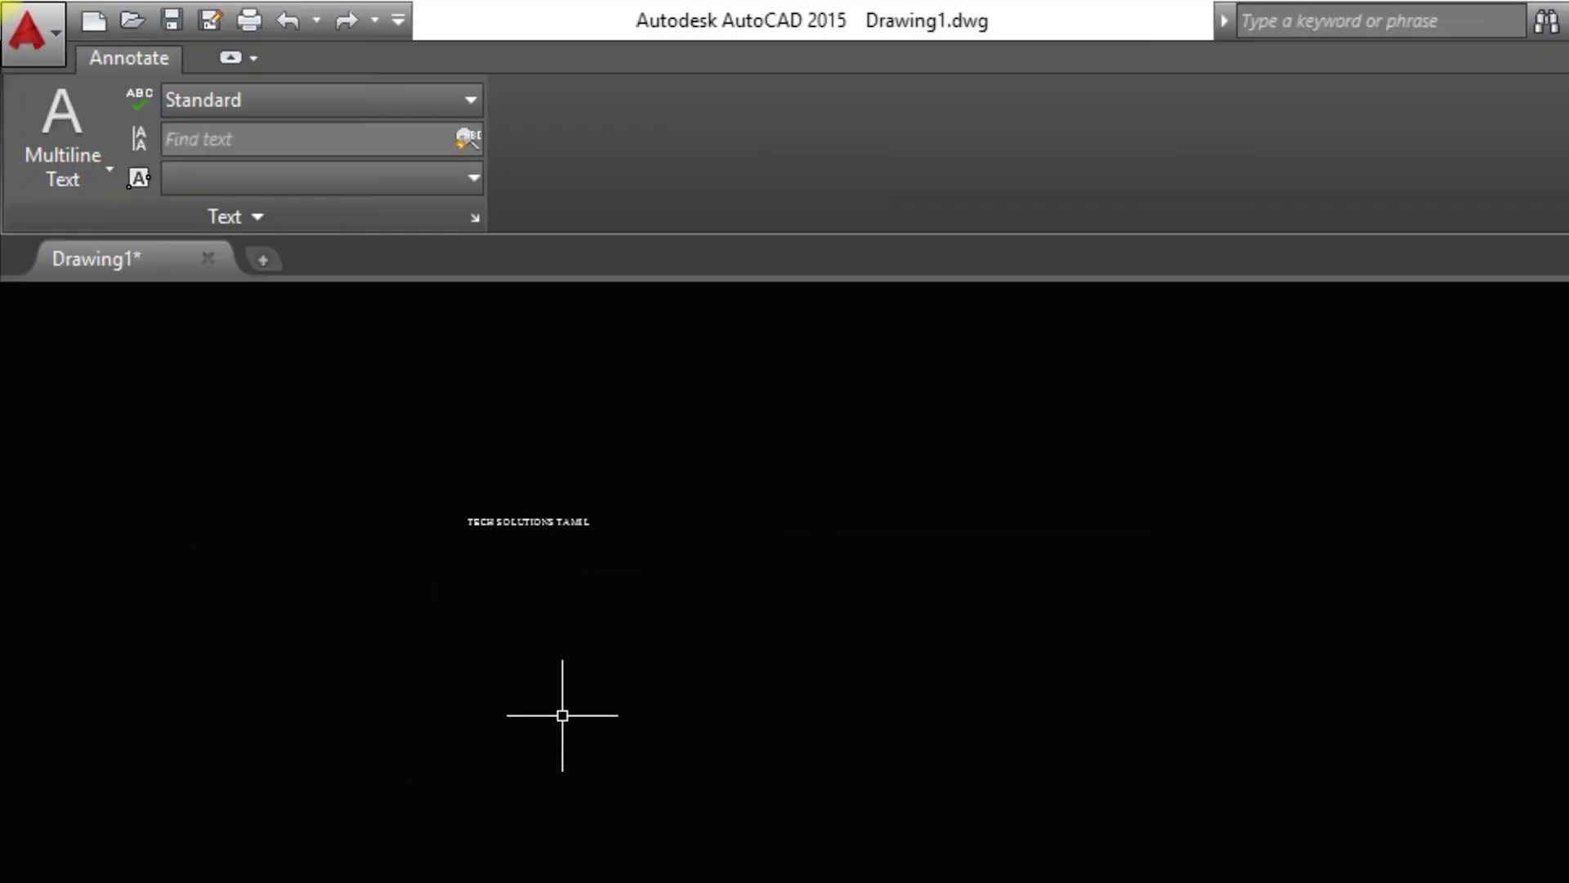
- Zoom to show the entire drawing, select everything in it, and view the selected text up close
{"action": "type", "text": "Z"}
{"action": "key", "text": "Return"}
{"action": "type", "text": "A"}
{"action": "key", "text": "Return"}
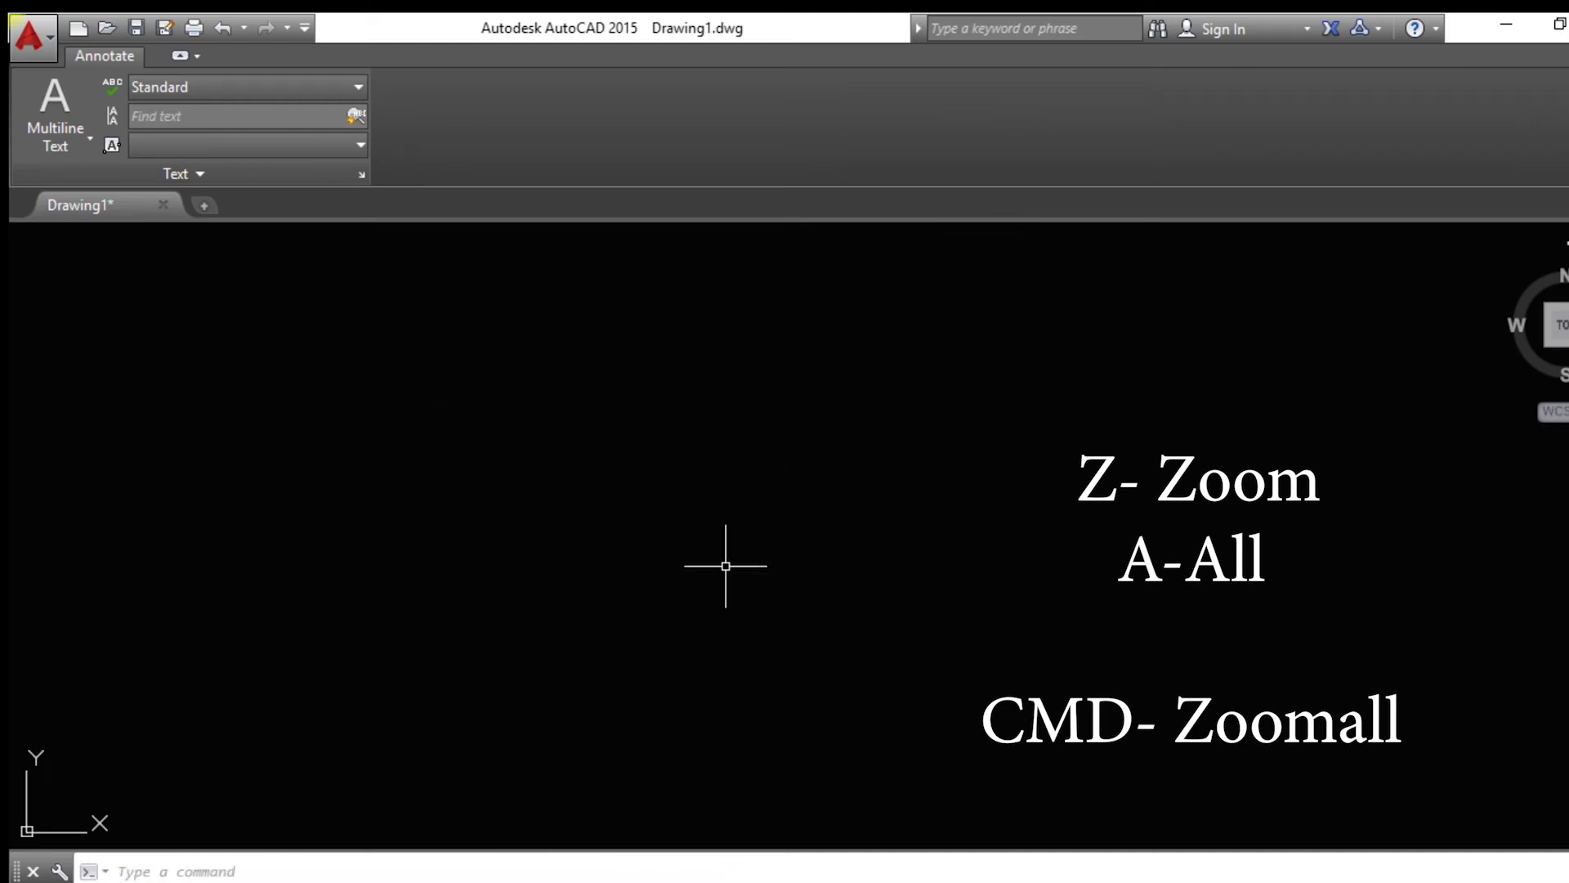
{"action": "key", "text": "ctrl+a"}
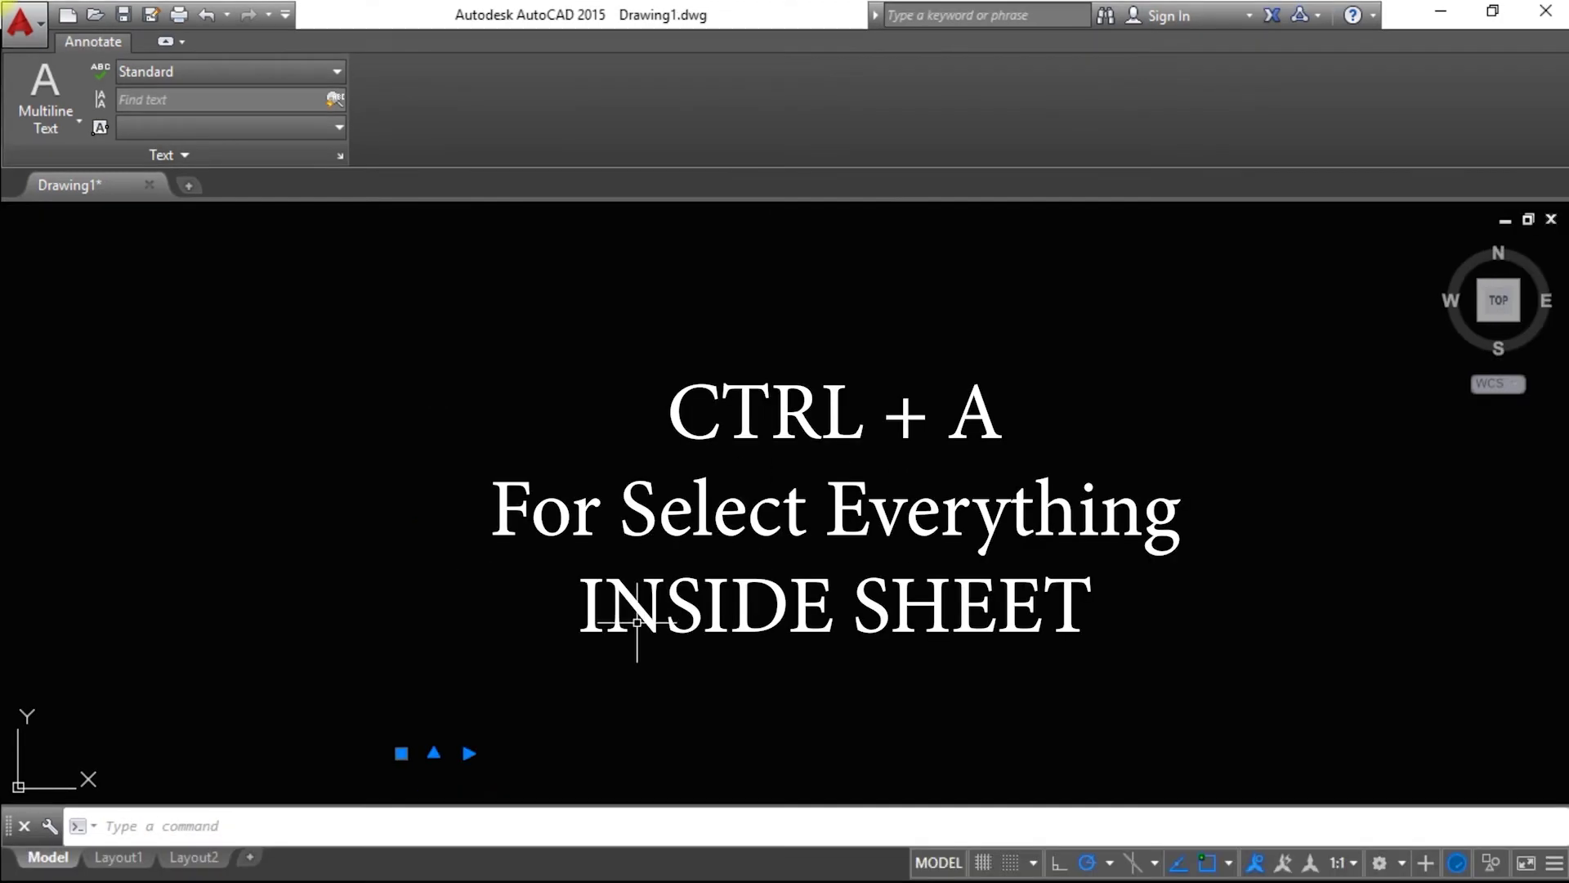
{"action": "scroll", "coordinate": [427, 771], "scroll_direction": "up", "scroll_amount": 3}
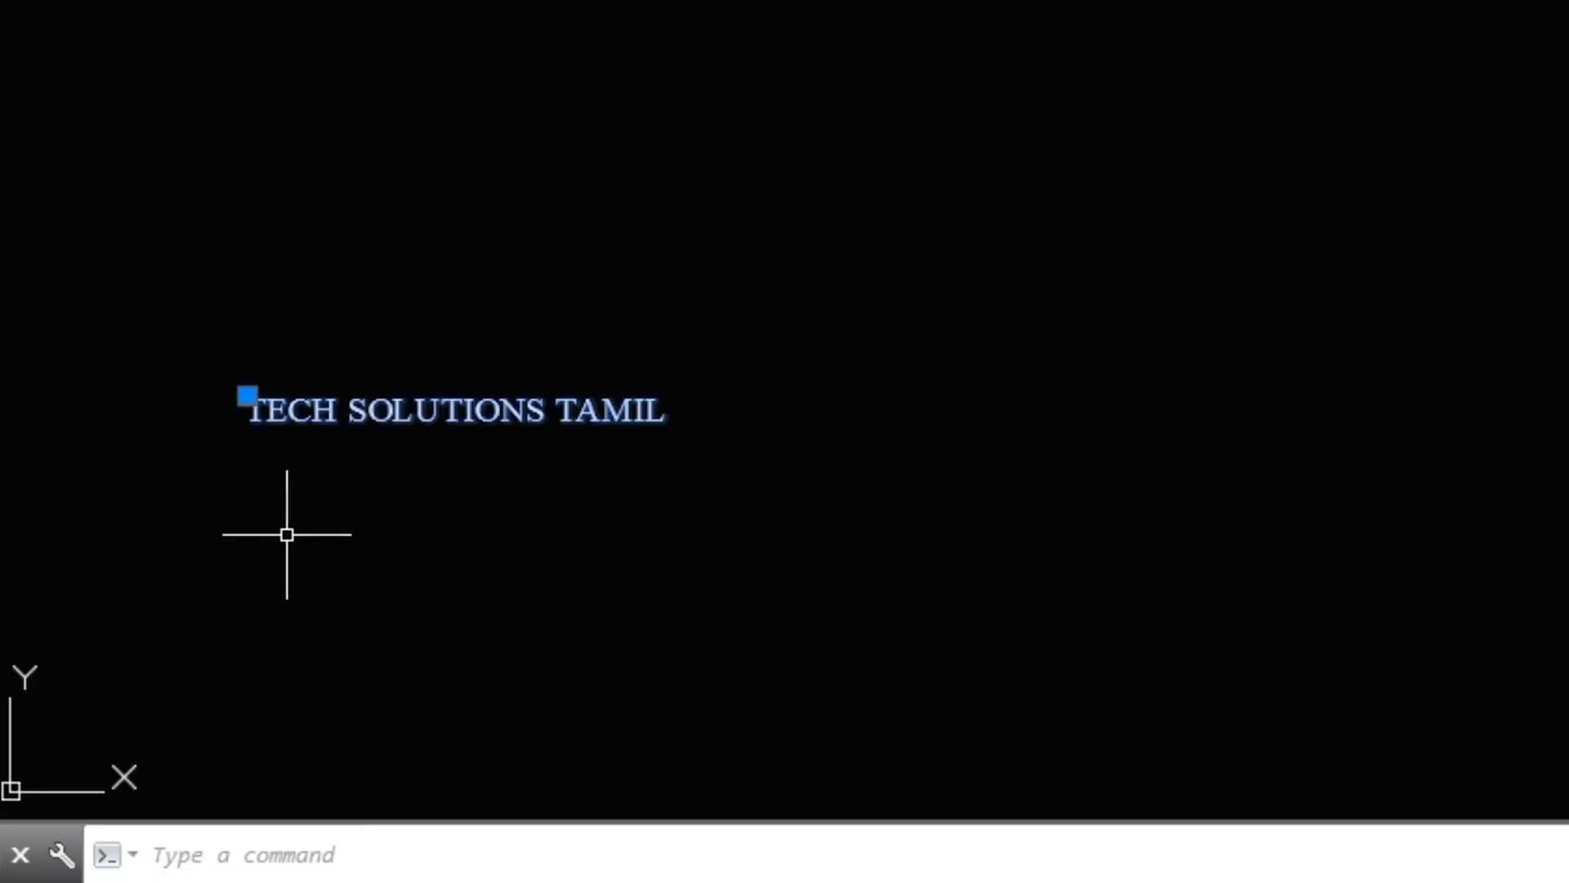
{"action": "scroll", "coordinate": [286, 535], "scroll_direction": "up", "scroll_amount": 4}
{"action": "scroll", "coordinate": [299, 842], "scroll_direction": "down", "scroll_amount": 2}
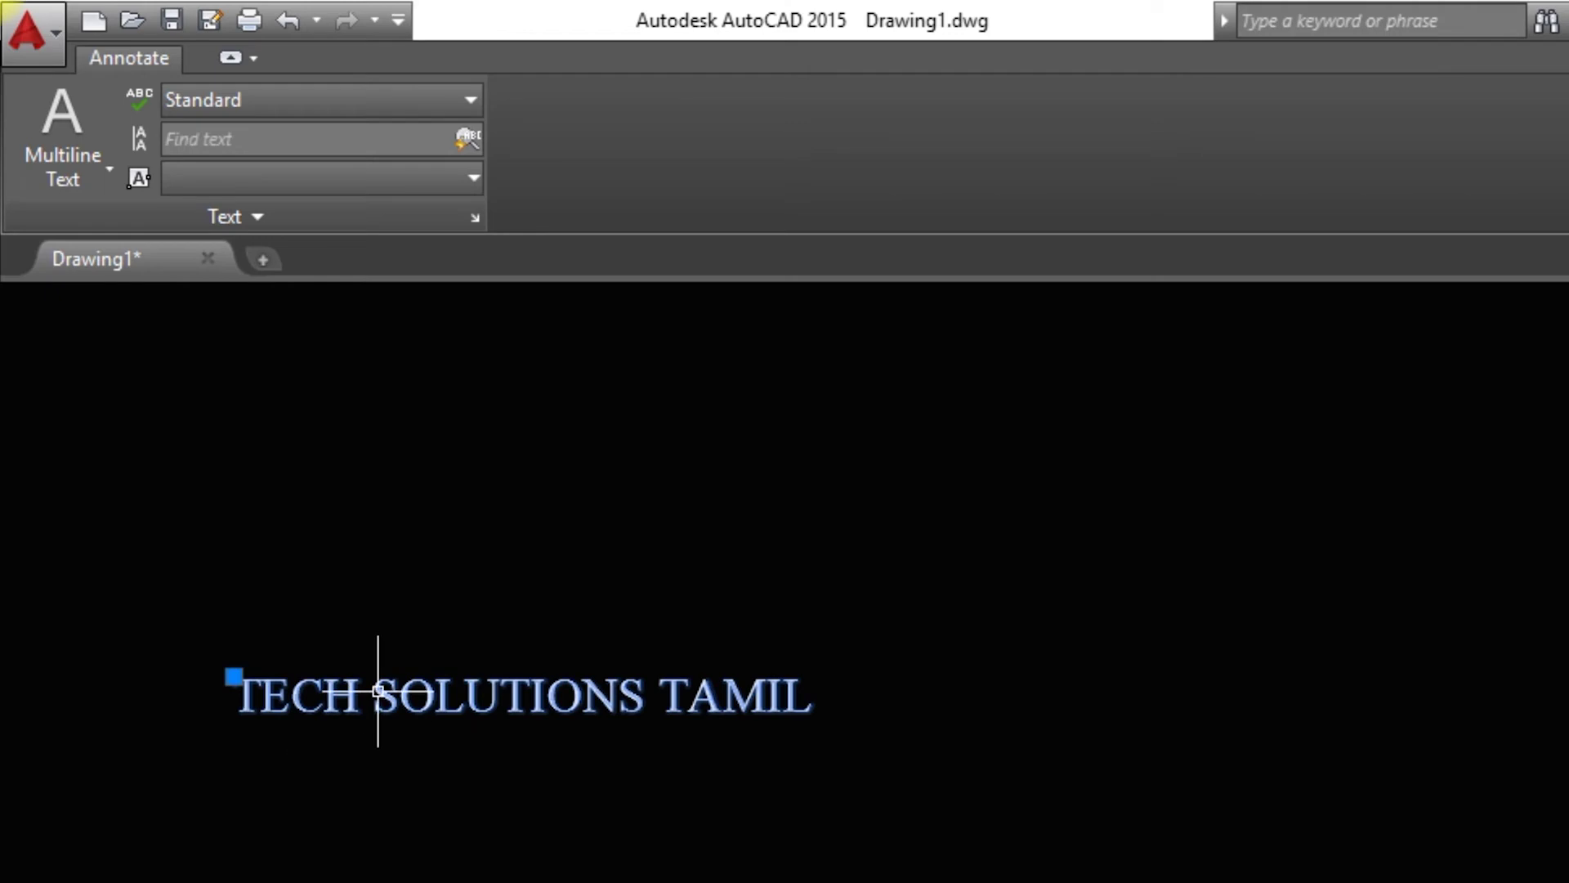
{"action": "middle_click_drag", "start_coordinate": [378, 691], "coordinate": [742, 701]}
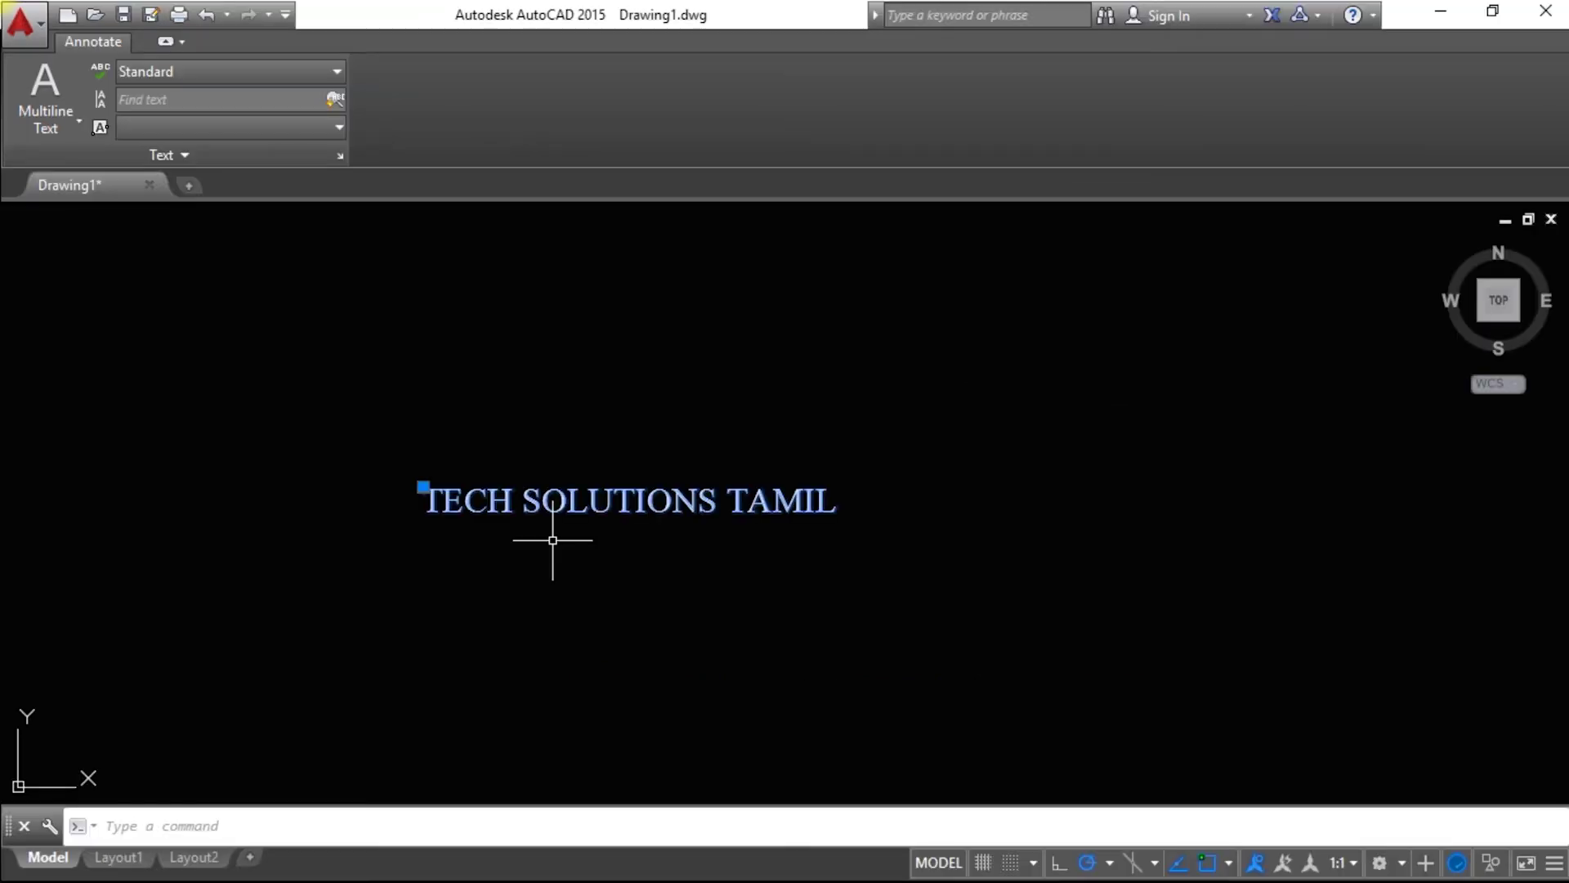
- With the entire drawing in view, move the text by its insertion grip up to the middle of the drawing area
{"action": "type", "text": "z"}
{"action": "key", "text": "Return"}
{"action": "type", "text": "a"}
{"action": "key", "text": "Return"}
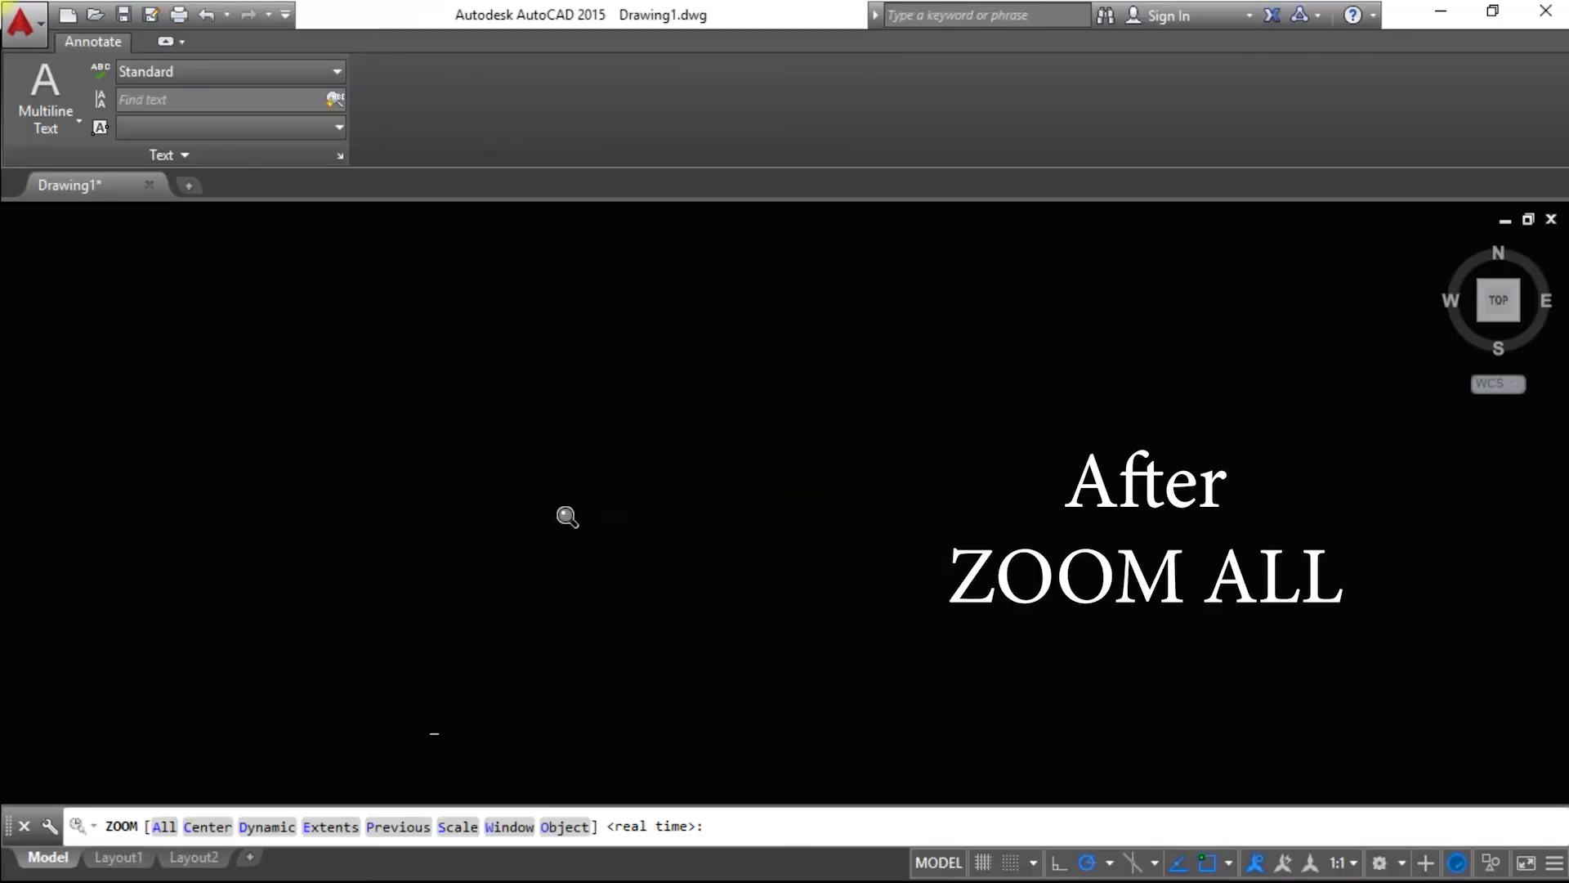
{"action": "left_click", "coordinate": [434, 752]}
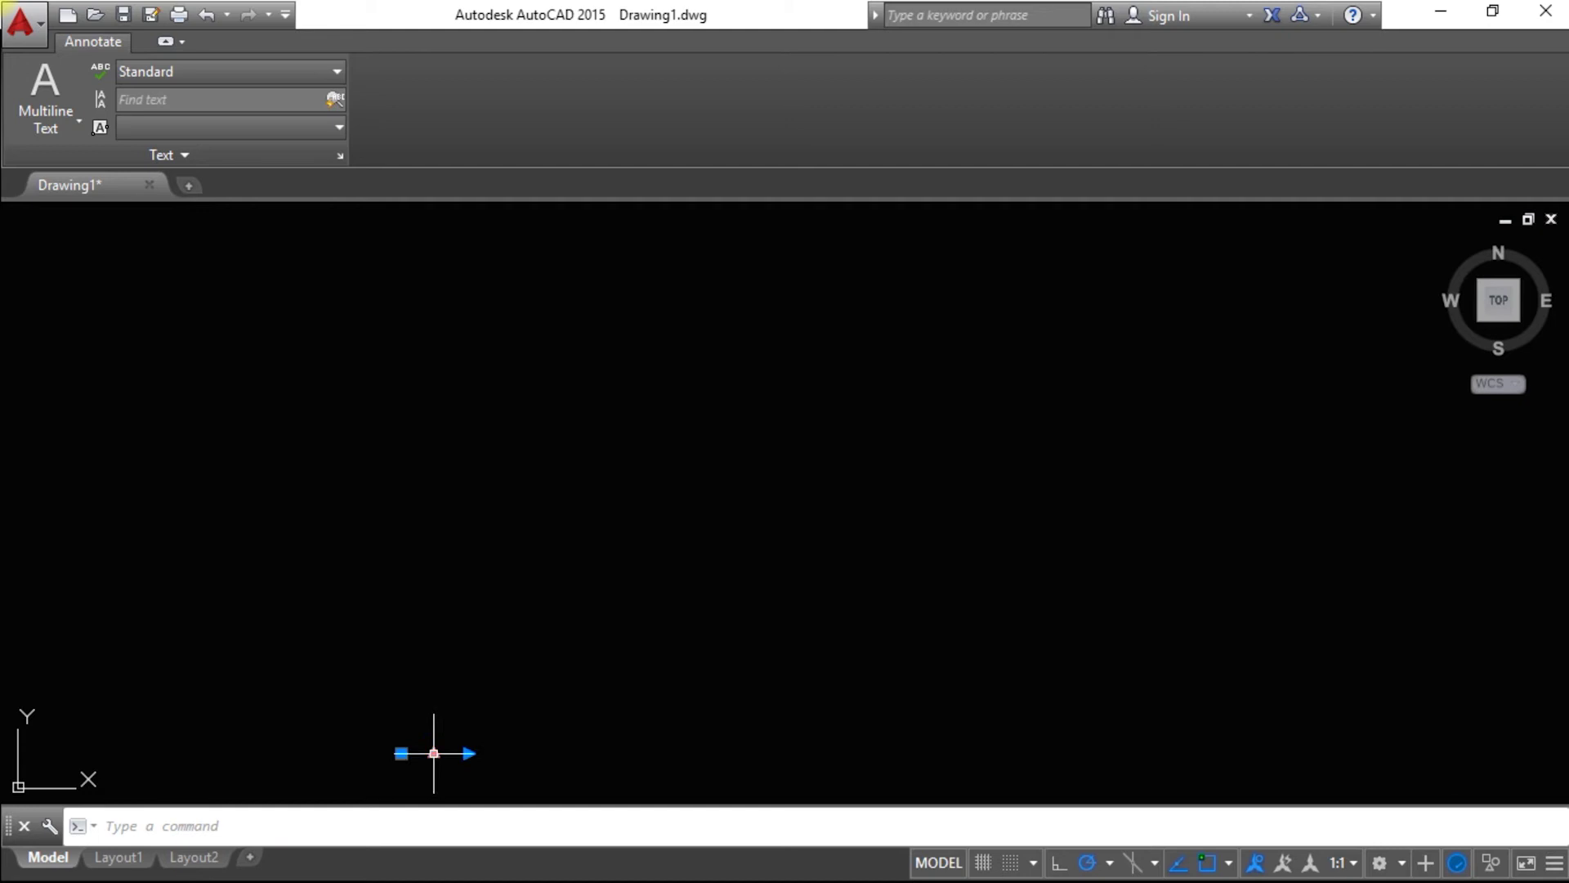
{"action": "left_click", "coordinate": [401, 752]}
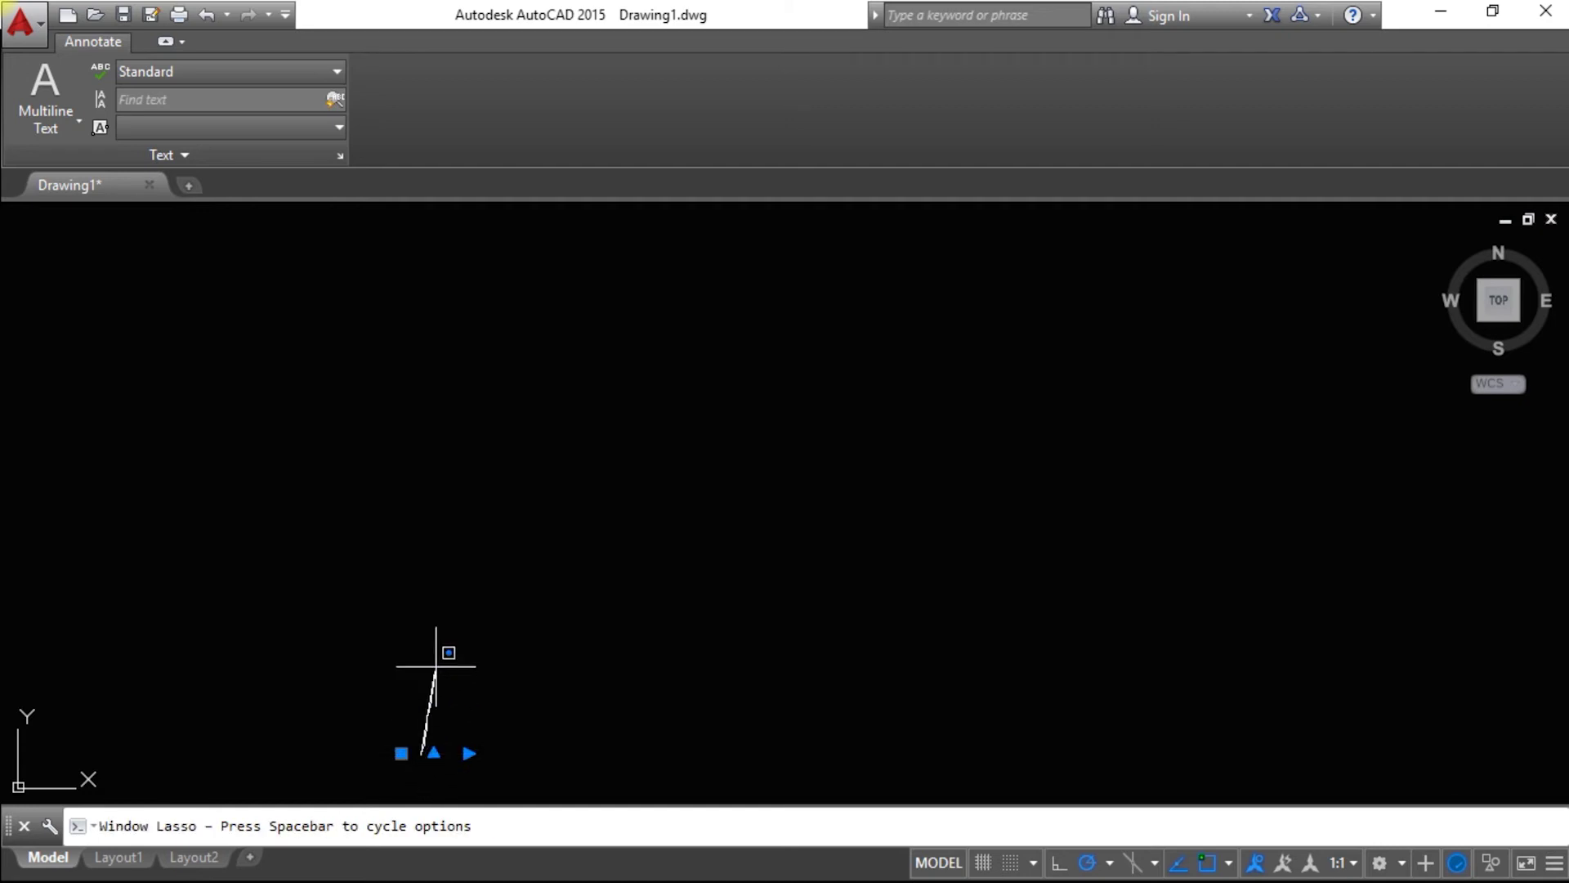
{"action": "left_click", "coordinate": [439, 485]}
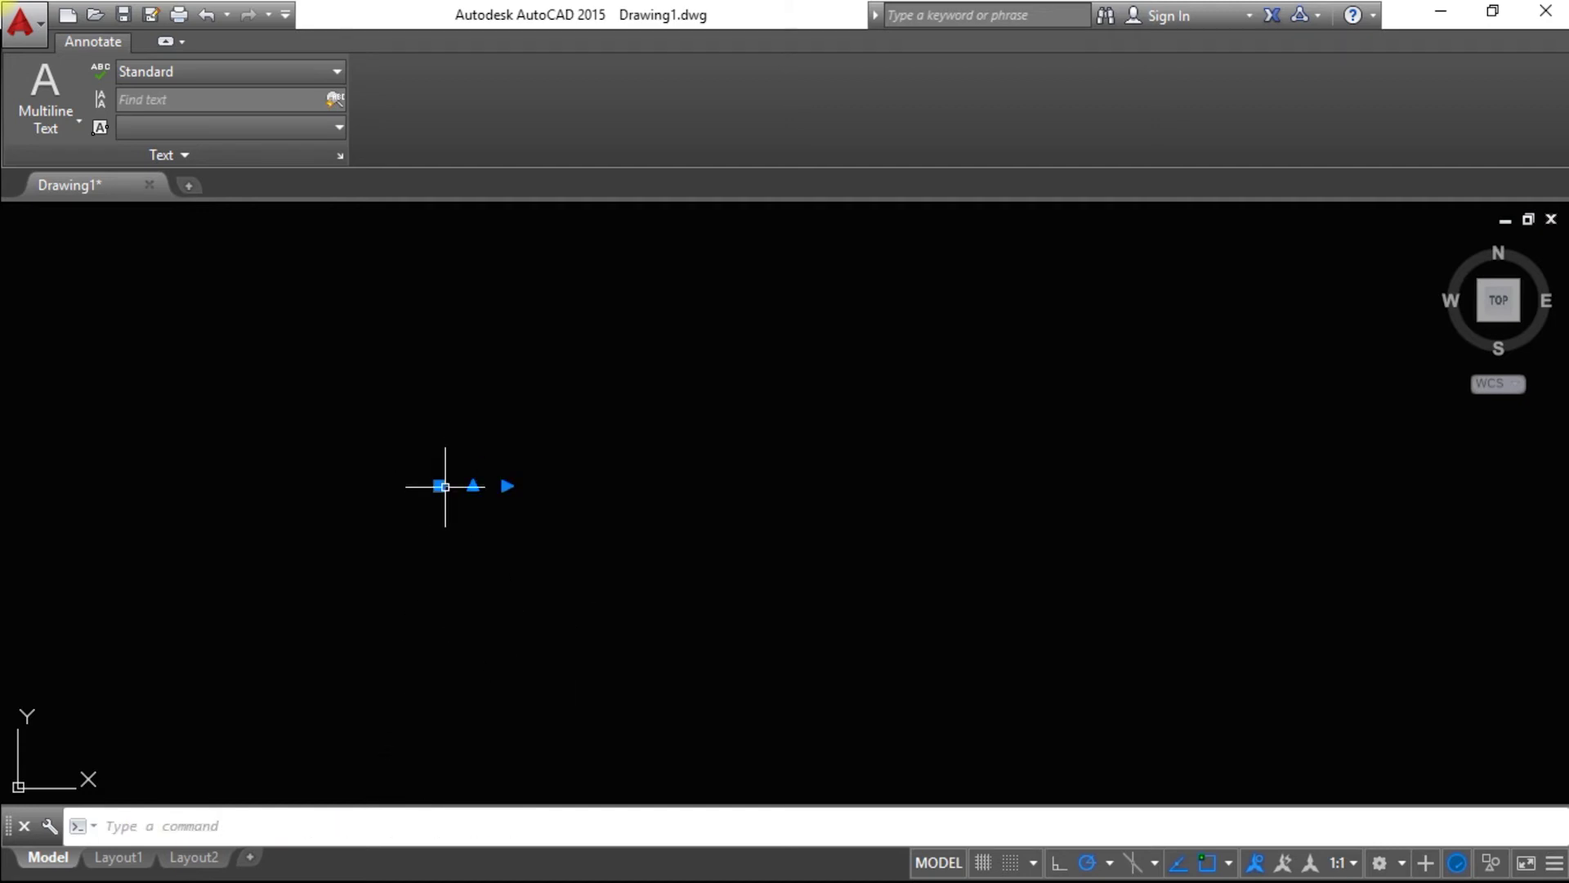
- Set the height of the entire "TECH SOLUTIONS TAMIL" text to 5 and finish editing
{"action": "scroll", "coordinate": [433, 494], "scroll_direction": "up", "scroll_amount": 5}
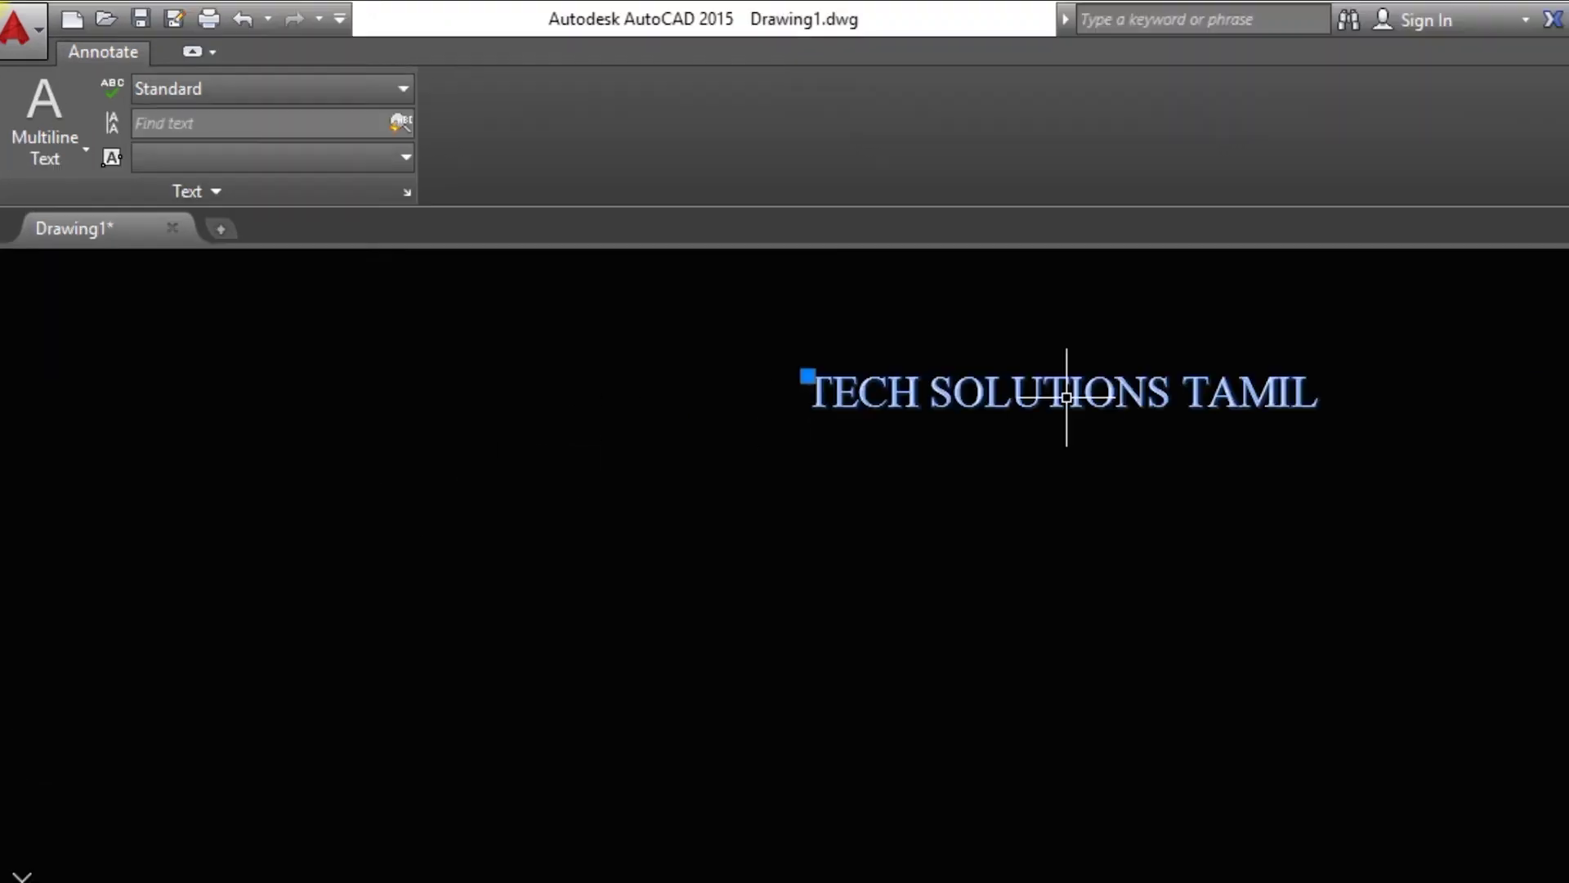
{"action": "double_click", "coordinate": [1057, 393]}
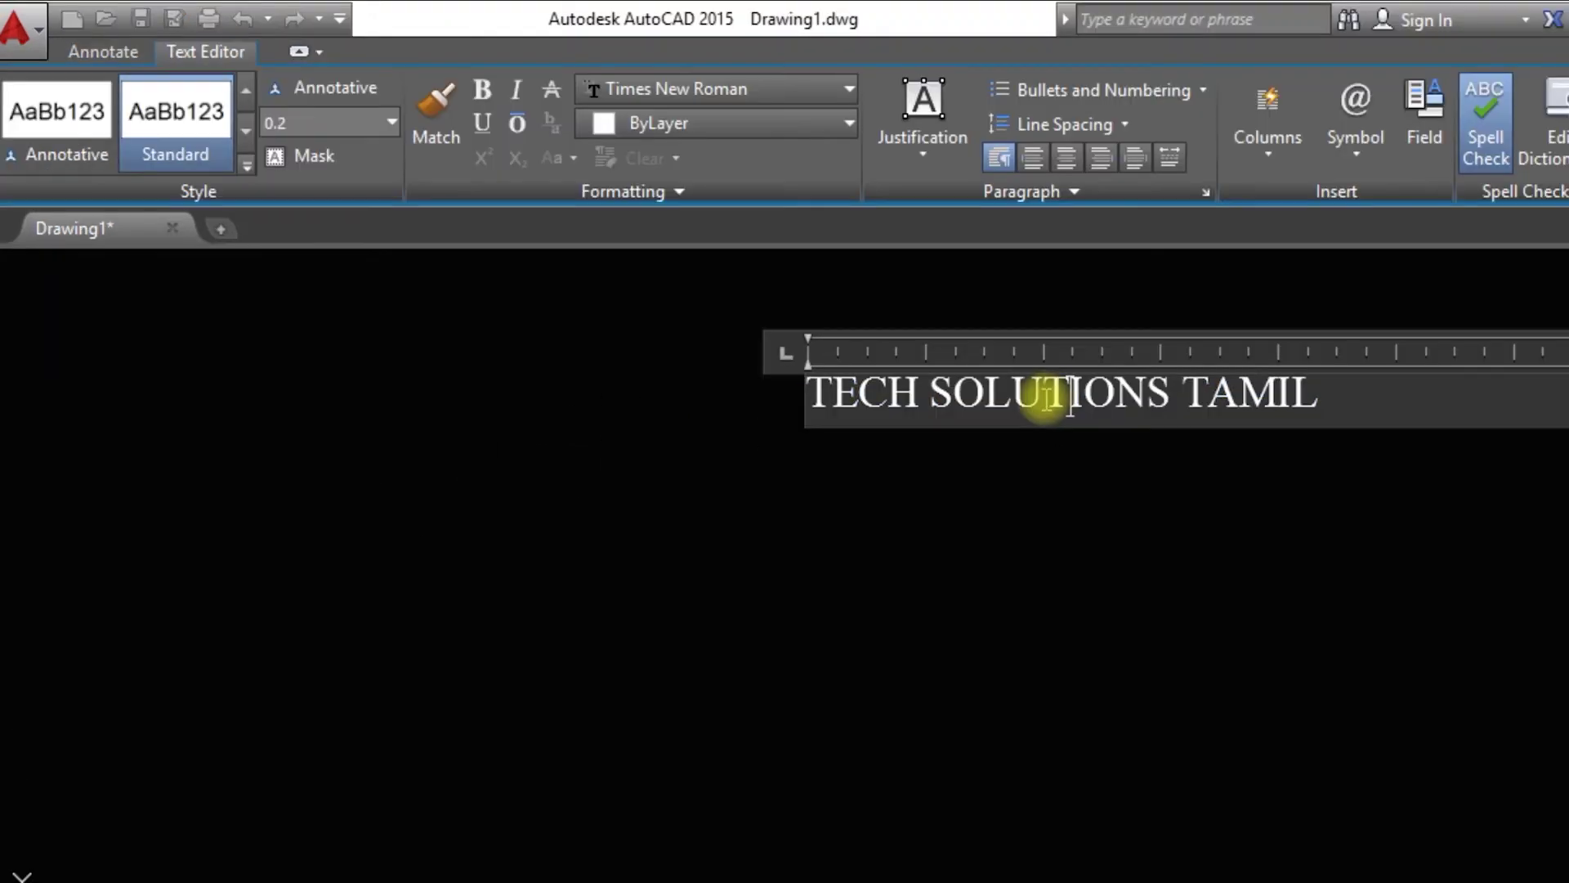
{"action": "left_click", "coordinate": [1338, 399]}
{"action": "left_click_drag", "start_coordinate": [1338, 399], "coordinate": [815, 389]}
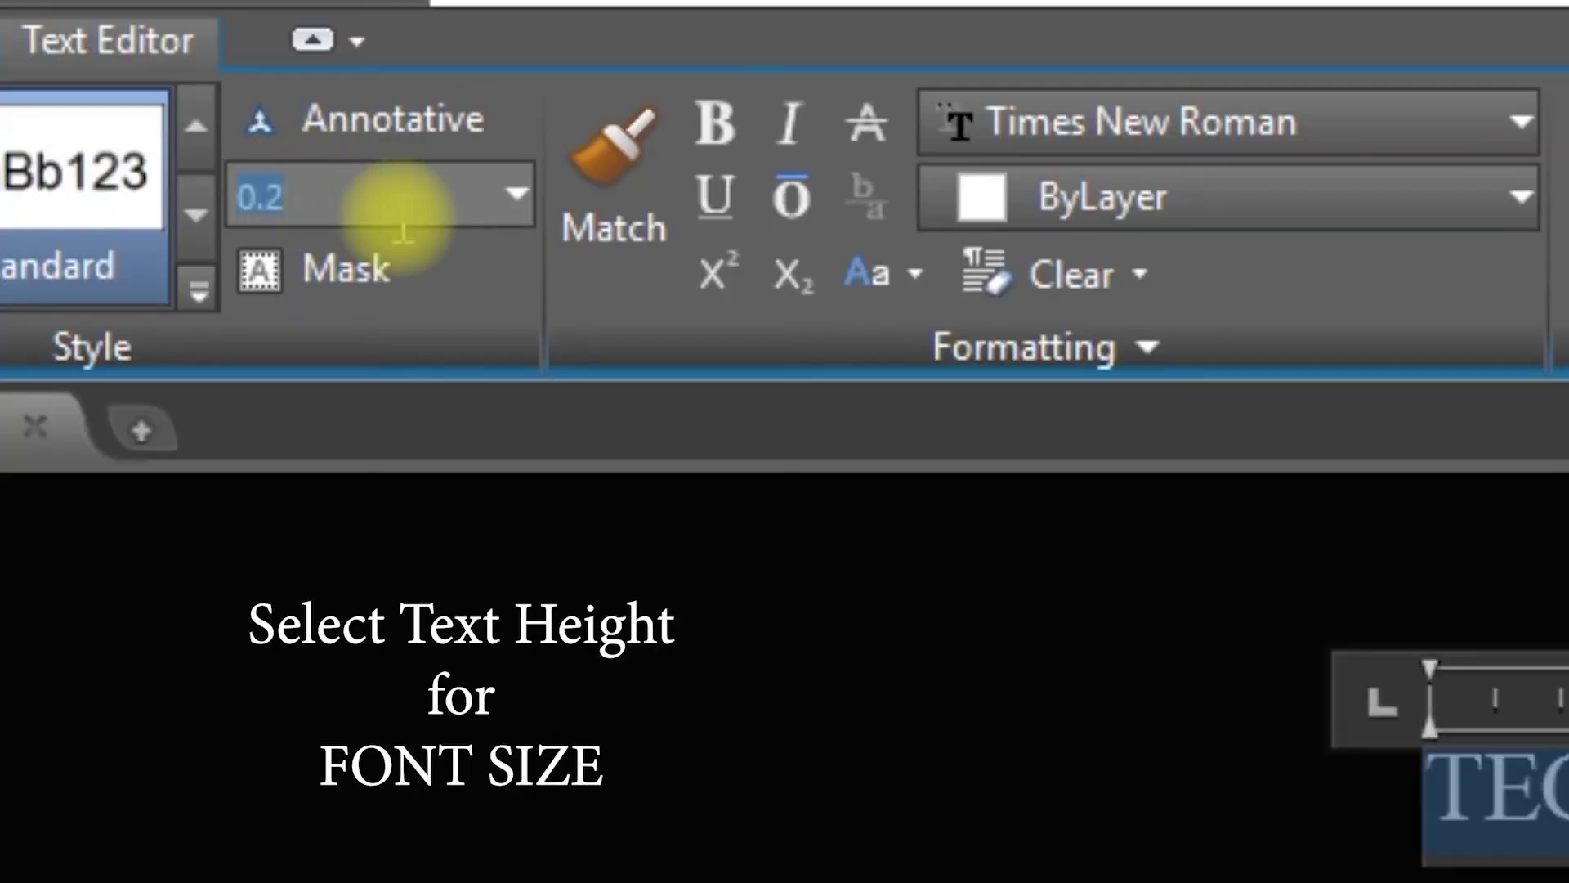
{"action": "left_click", "coordinate": [340, 205]}
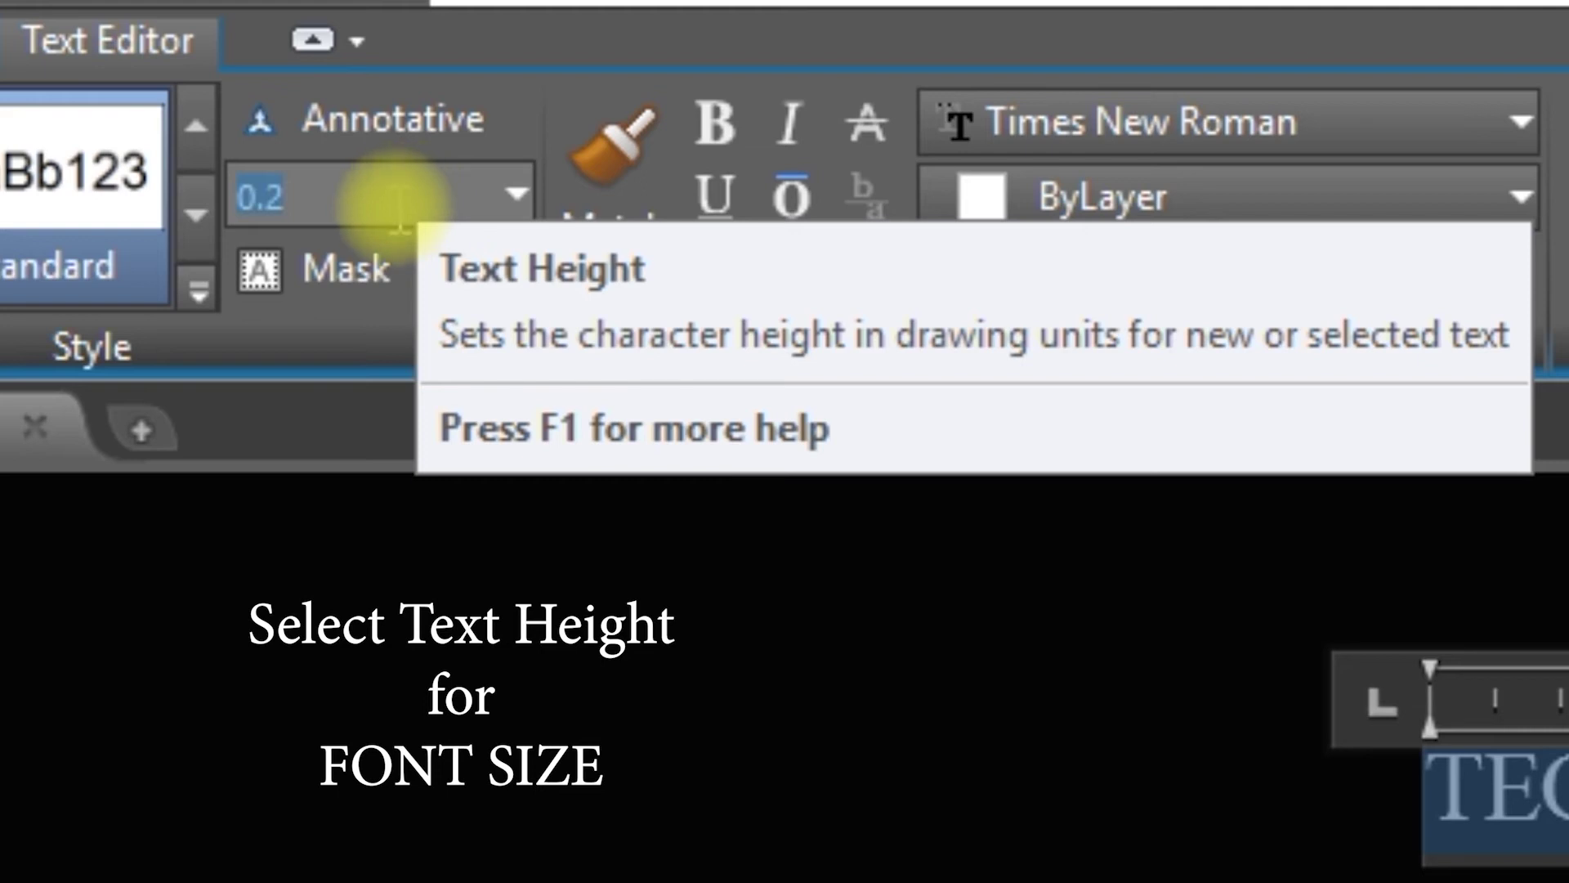
{"action": "type", "text": "5"}
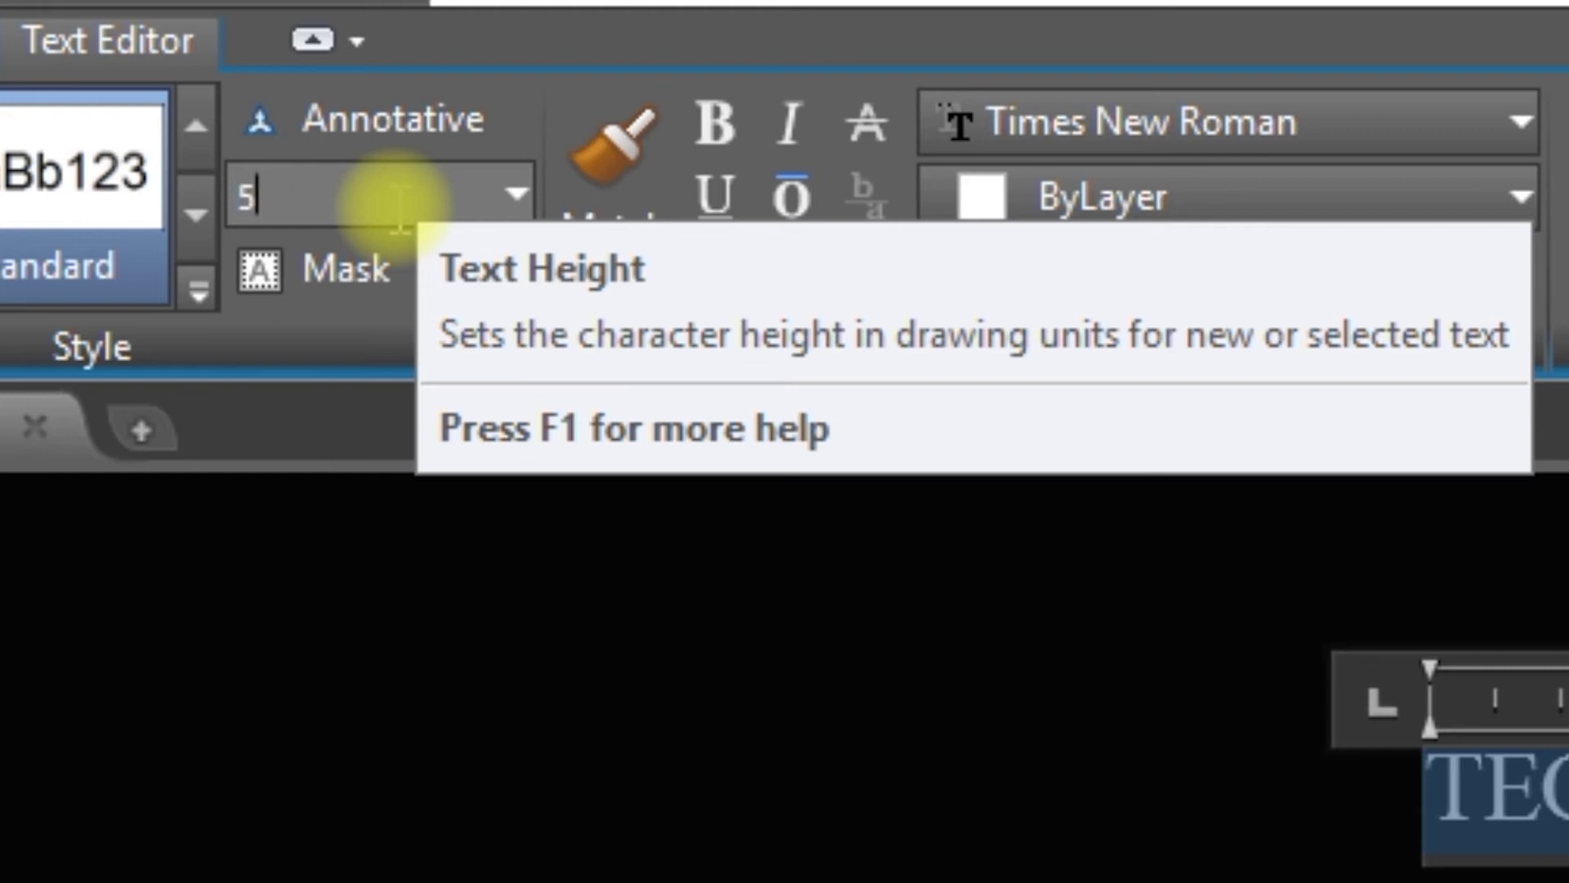
{"action": "key", "text": "Return"}
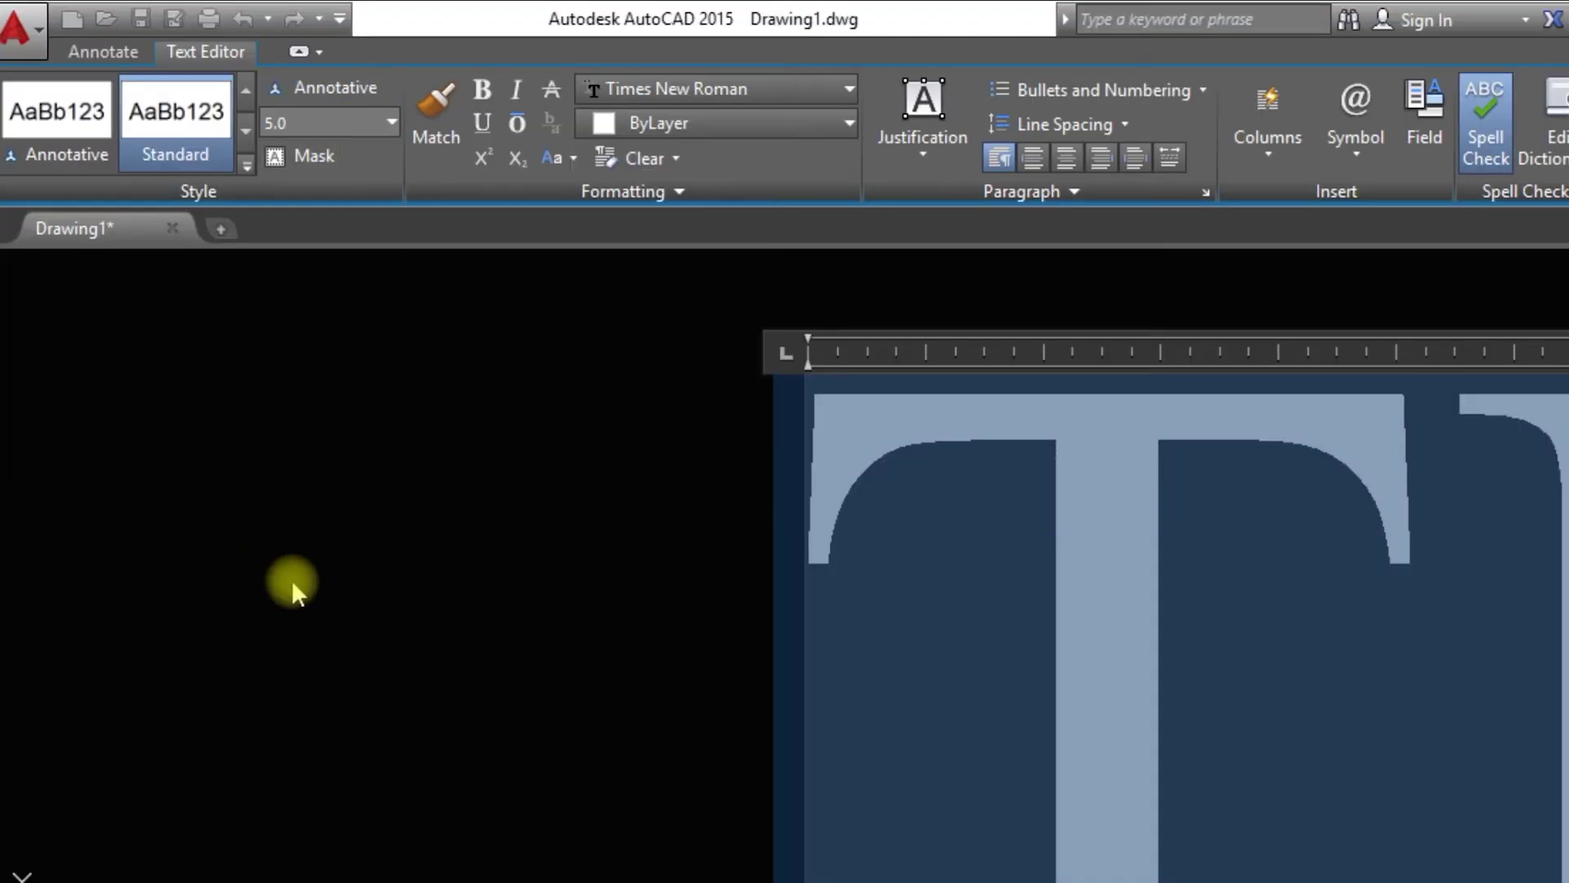
{"action": "left_click", "coordinate": [444, 593]}
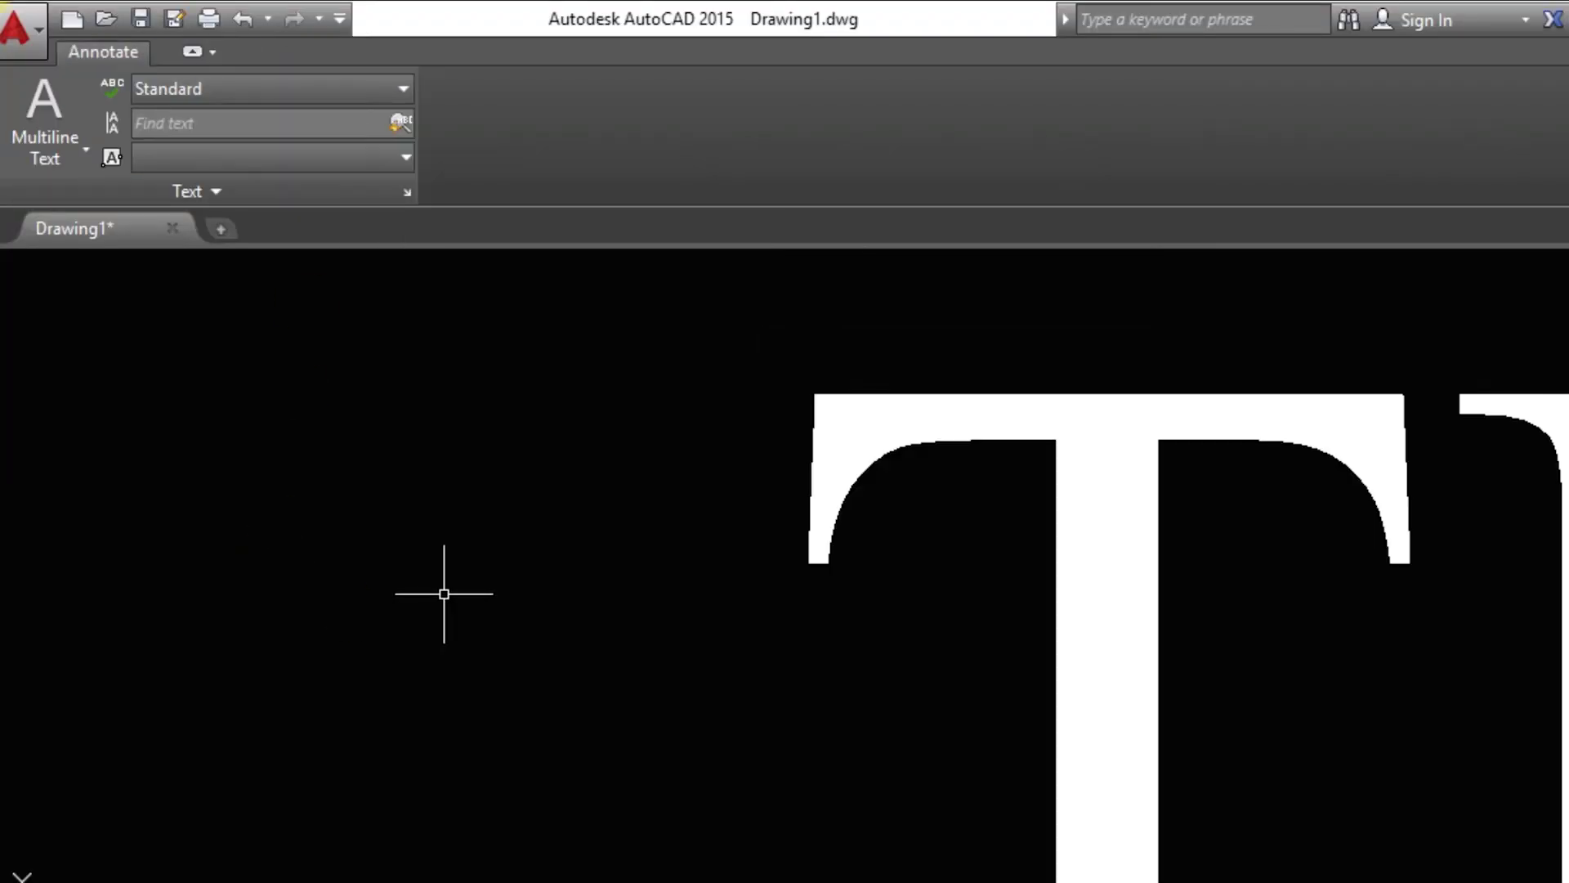
- Widen the text's boundary by about 83 units horizontally so all three words fit on one line
{"action": "type", "text": "z"}
{"action": "key", "text": "Return"}
{"action": "type", "text": "a"}
{"action": "key", "text": "Return"}
{"action": "scroll", "coordinate": [450, 581], "scroll_direction": "down", "scroll_amount": 1}
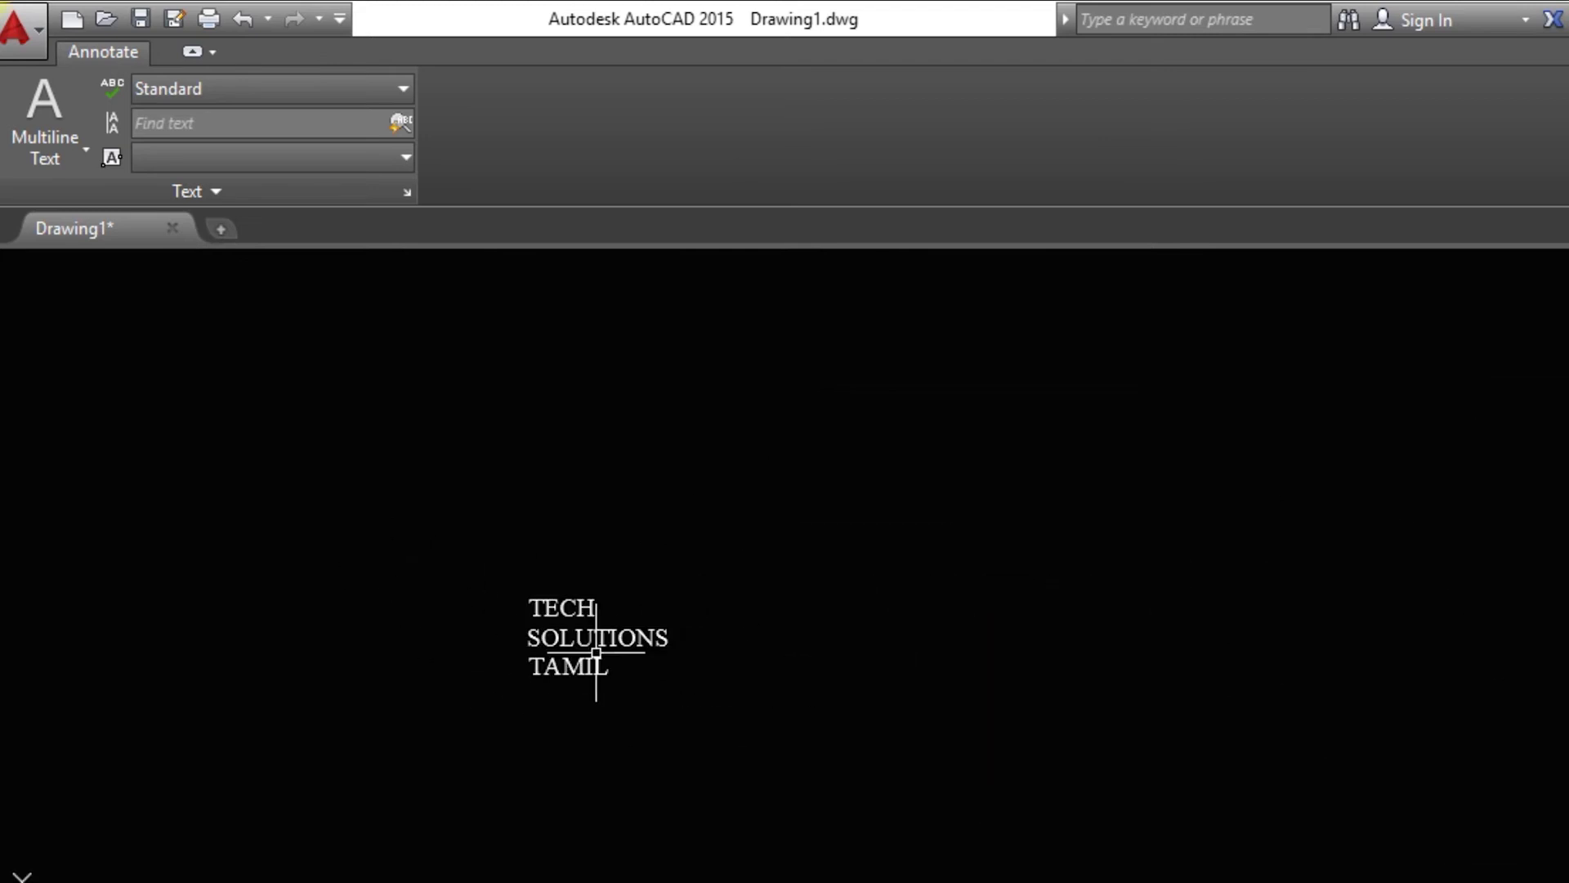
{"action": "left_click", "coordinate": [572, 660]}
{"action": "left_click", "coordinate": [610, 598]}
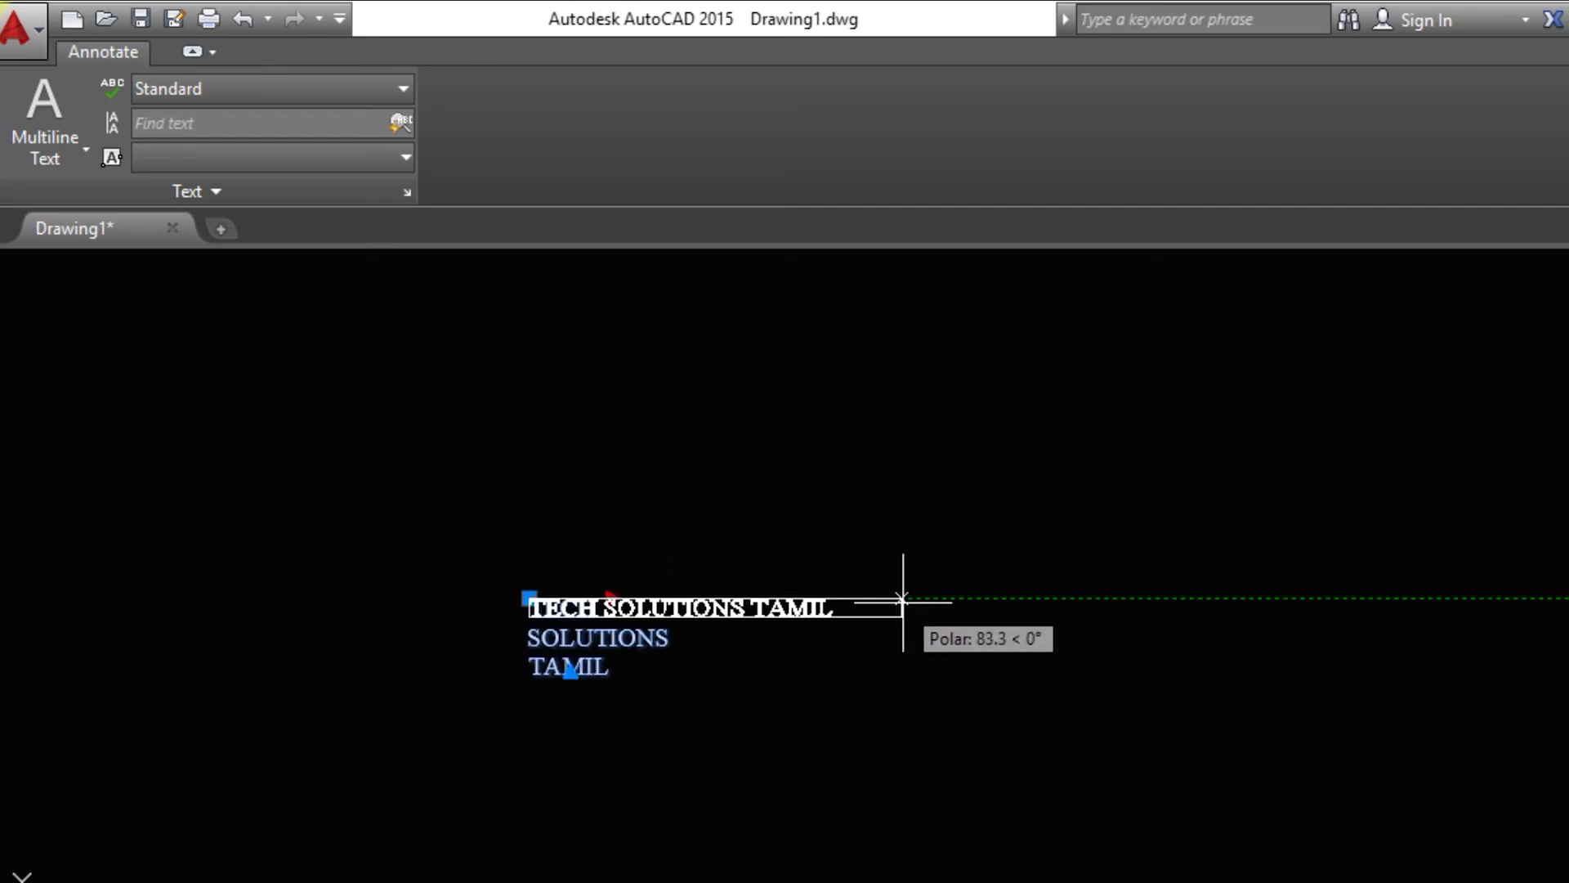
{"action": "left_click", "coordinate": [907, 599]}
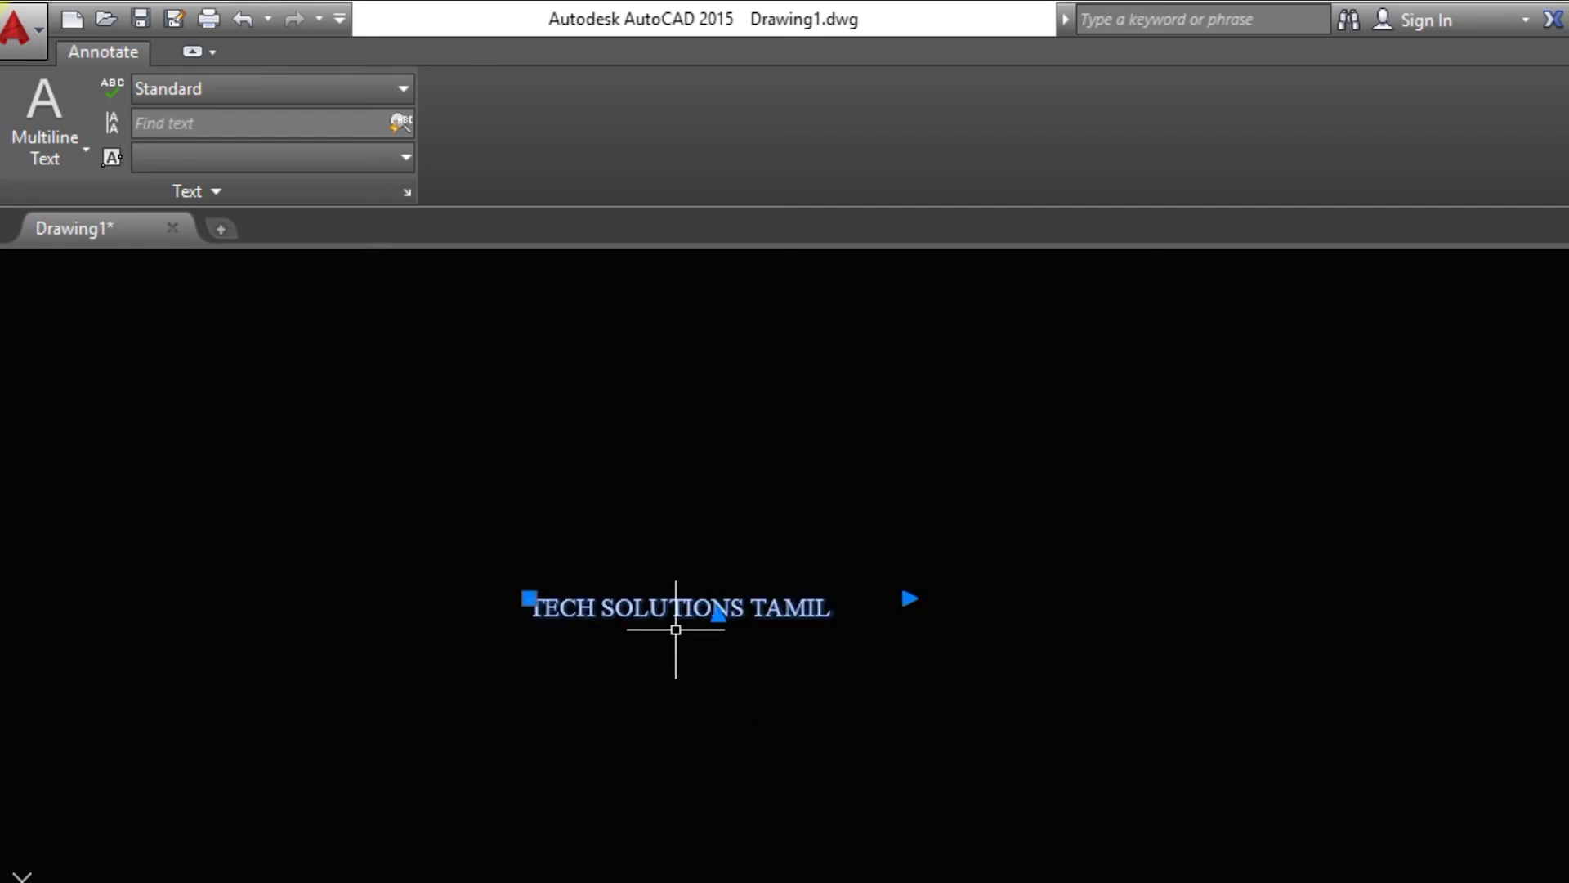
{"action": "key", "text": "Escape"}
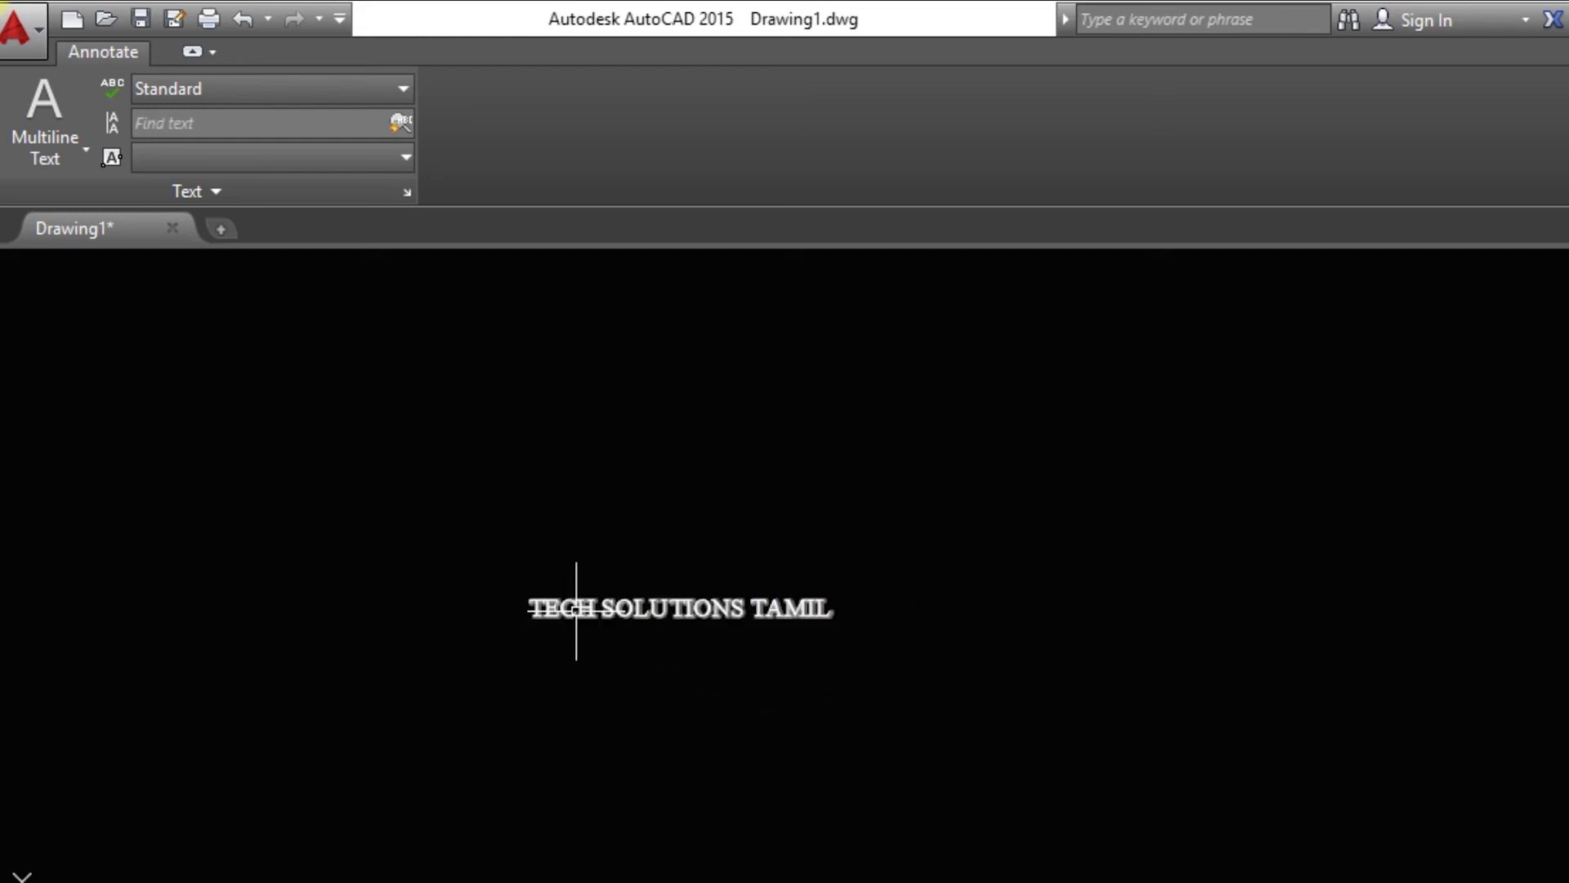
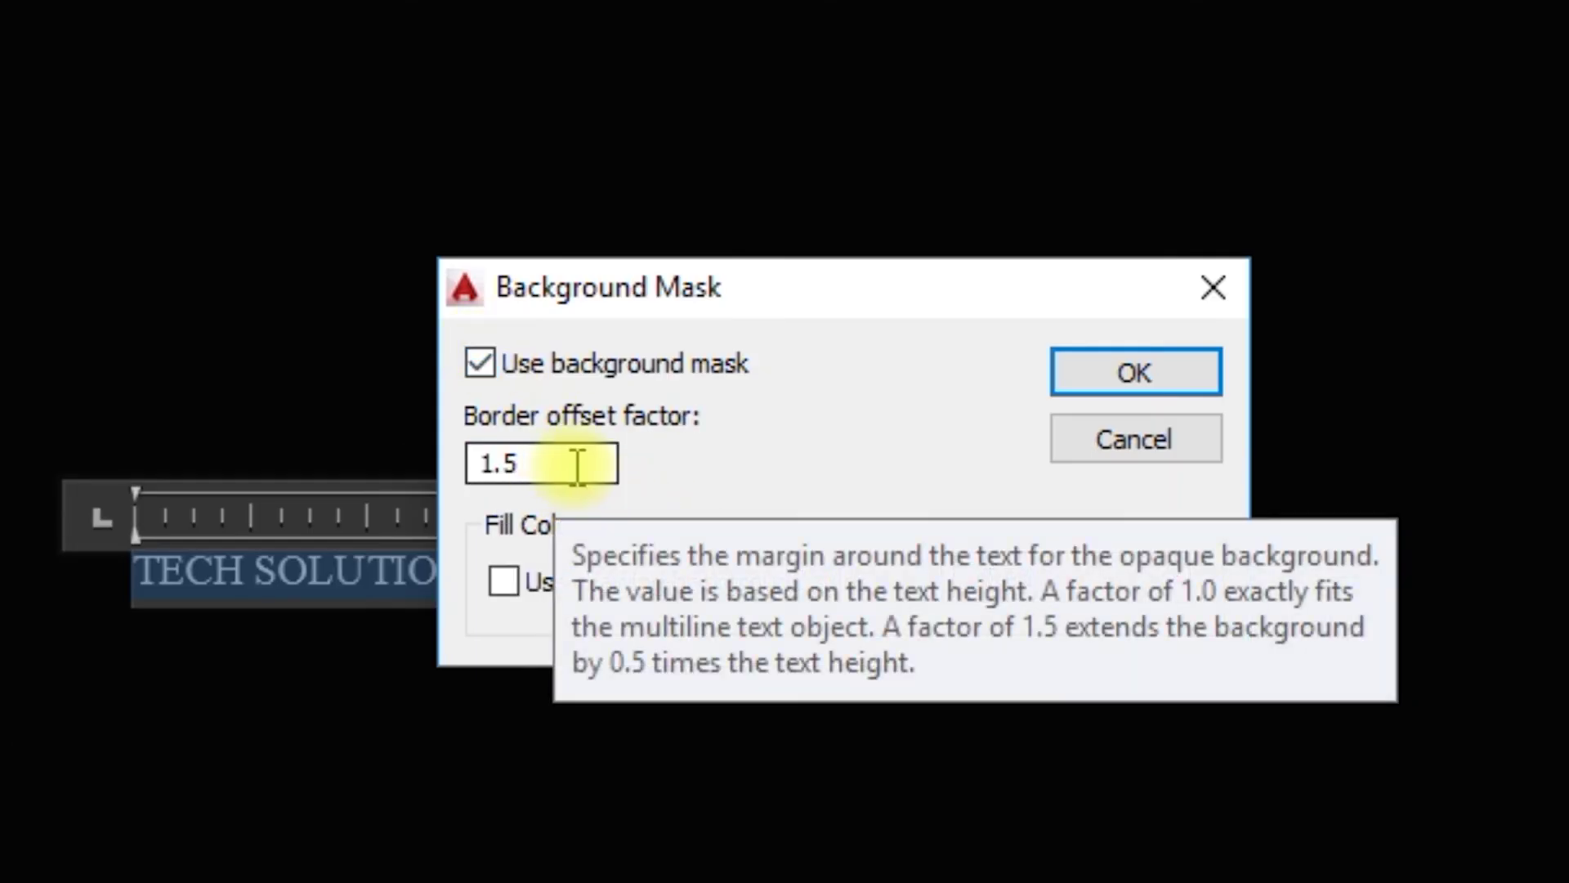
- Set the background mask's border offset factor to 1 and its fill color to Green, apply it, and finish editing the text
{"action": "left_click_drag", "start_coordinate": [574, 463], "coordinate": [423, 458]}
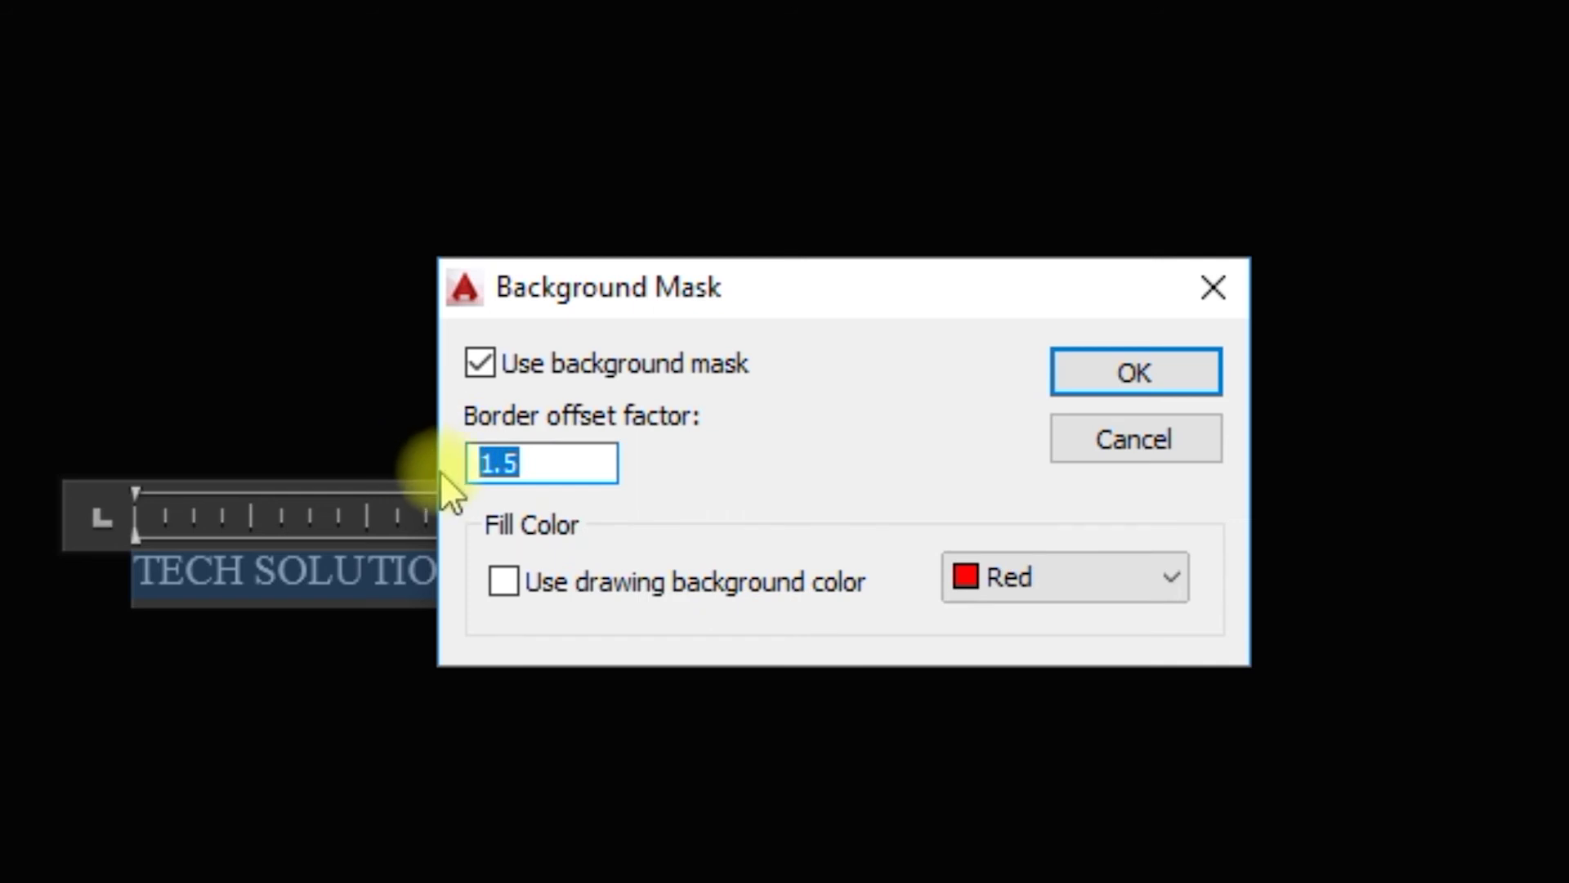
{"action": "type", "text": "1"}
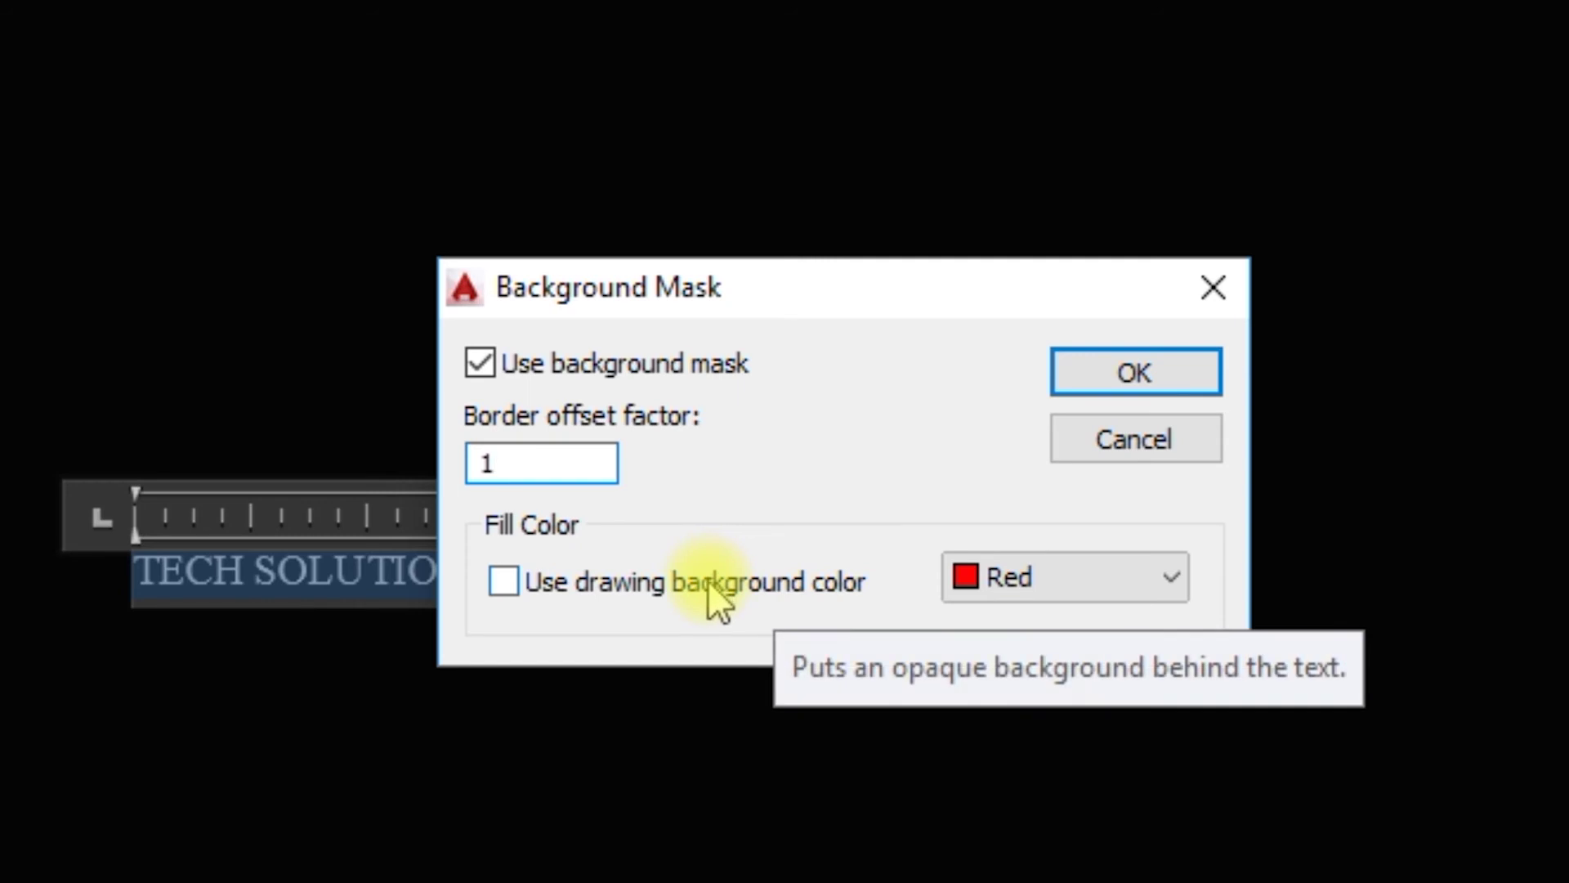
{"action": "left_click", "coordinate": [1029, 576]}
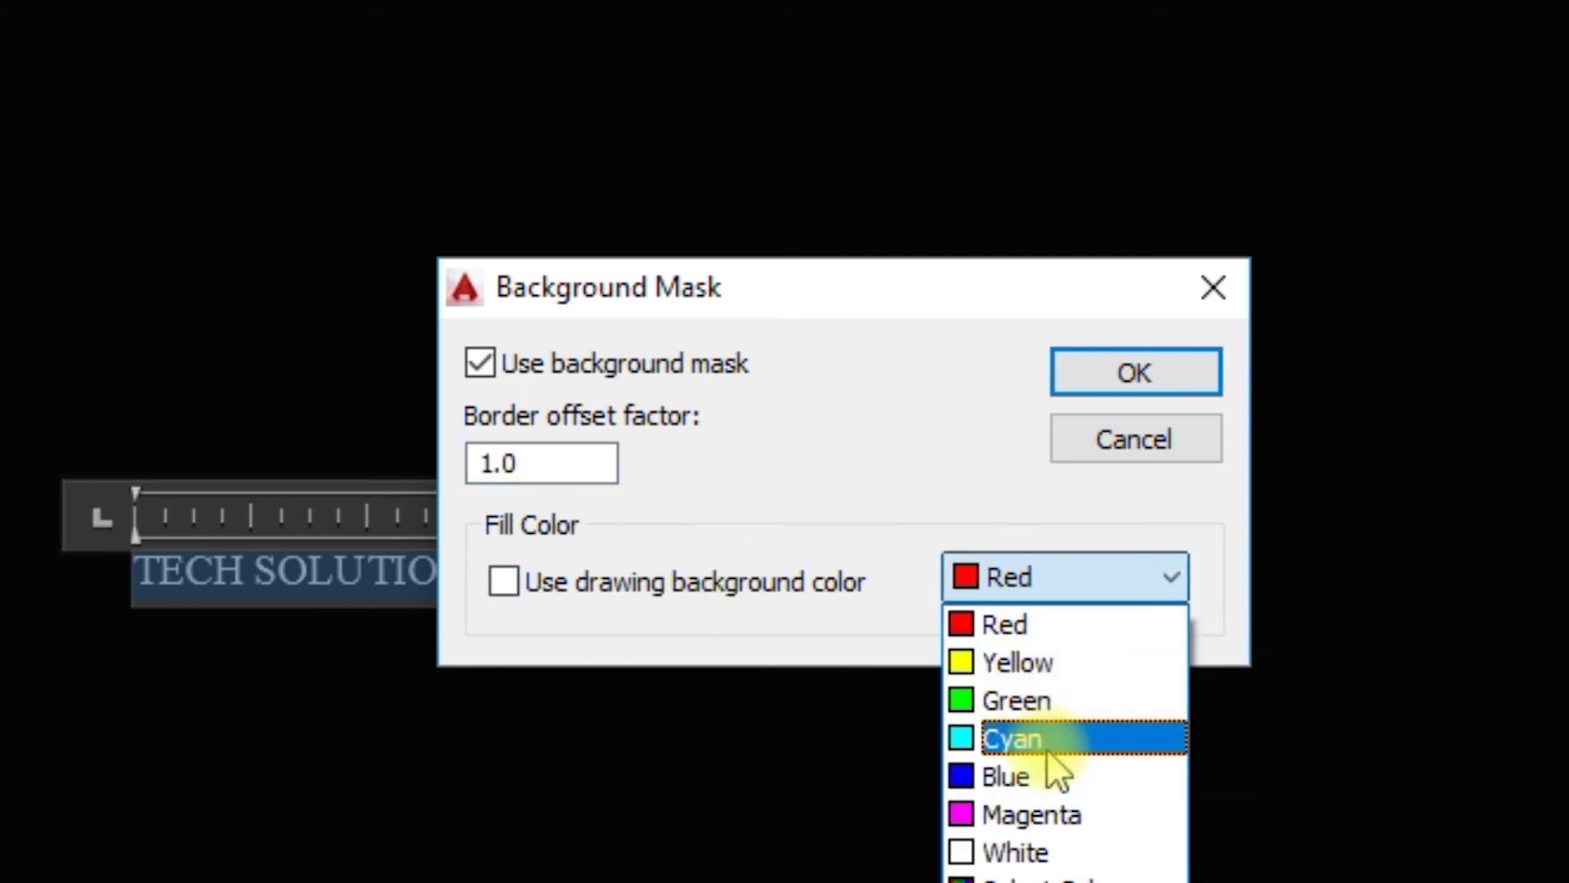
{"action": "left_click", "coordinate": [1034, 701]}
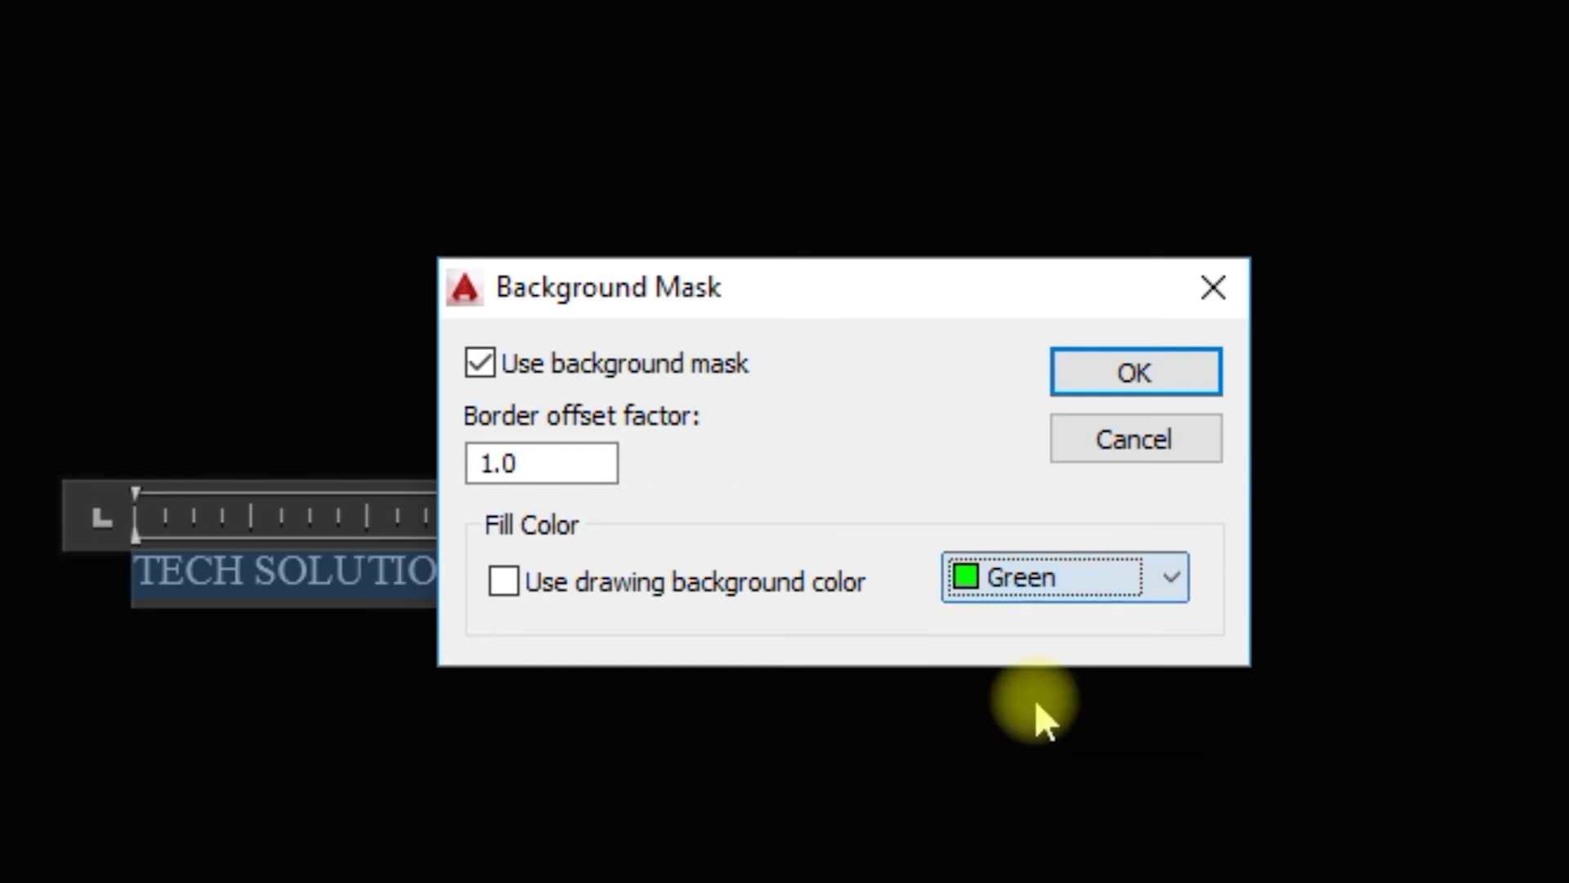
{"action": "left_click", "coordinate": [1144, 379]}
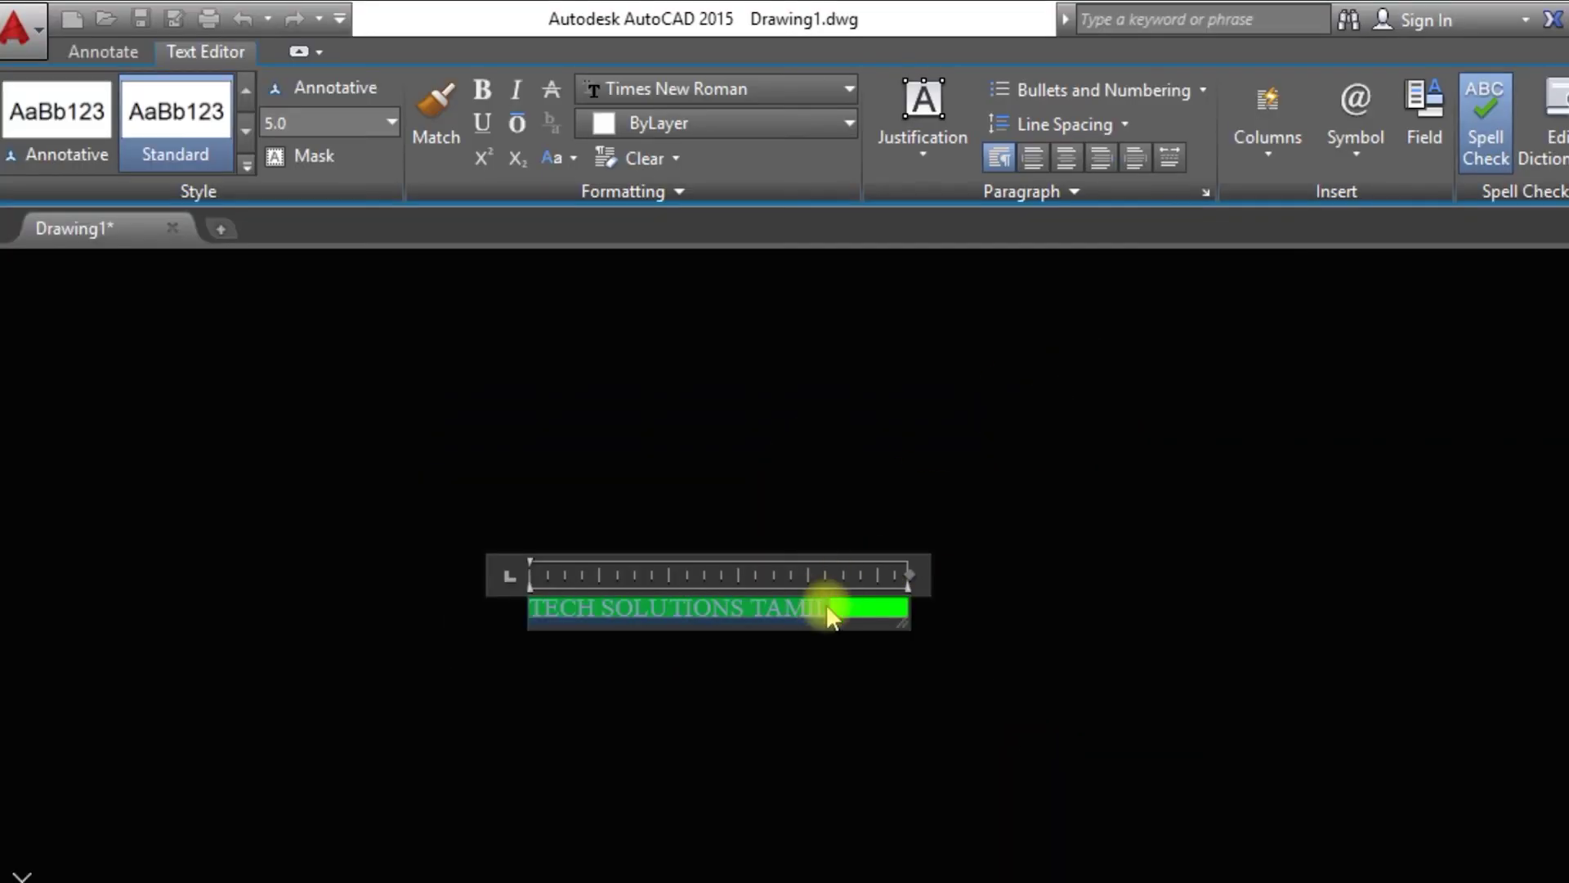
{"action": "left_click", "coordinate": [948, 650]}
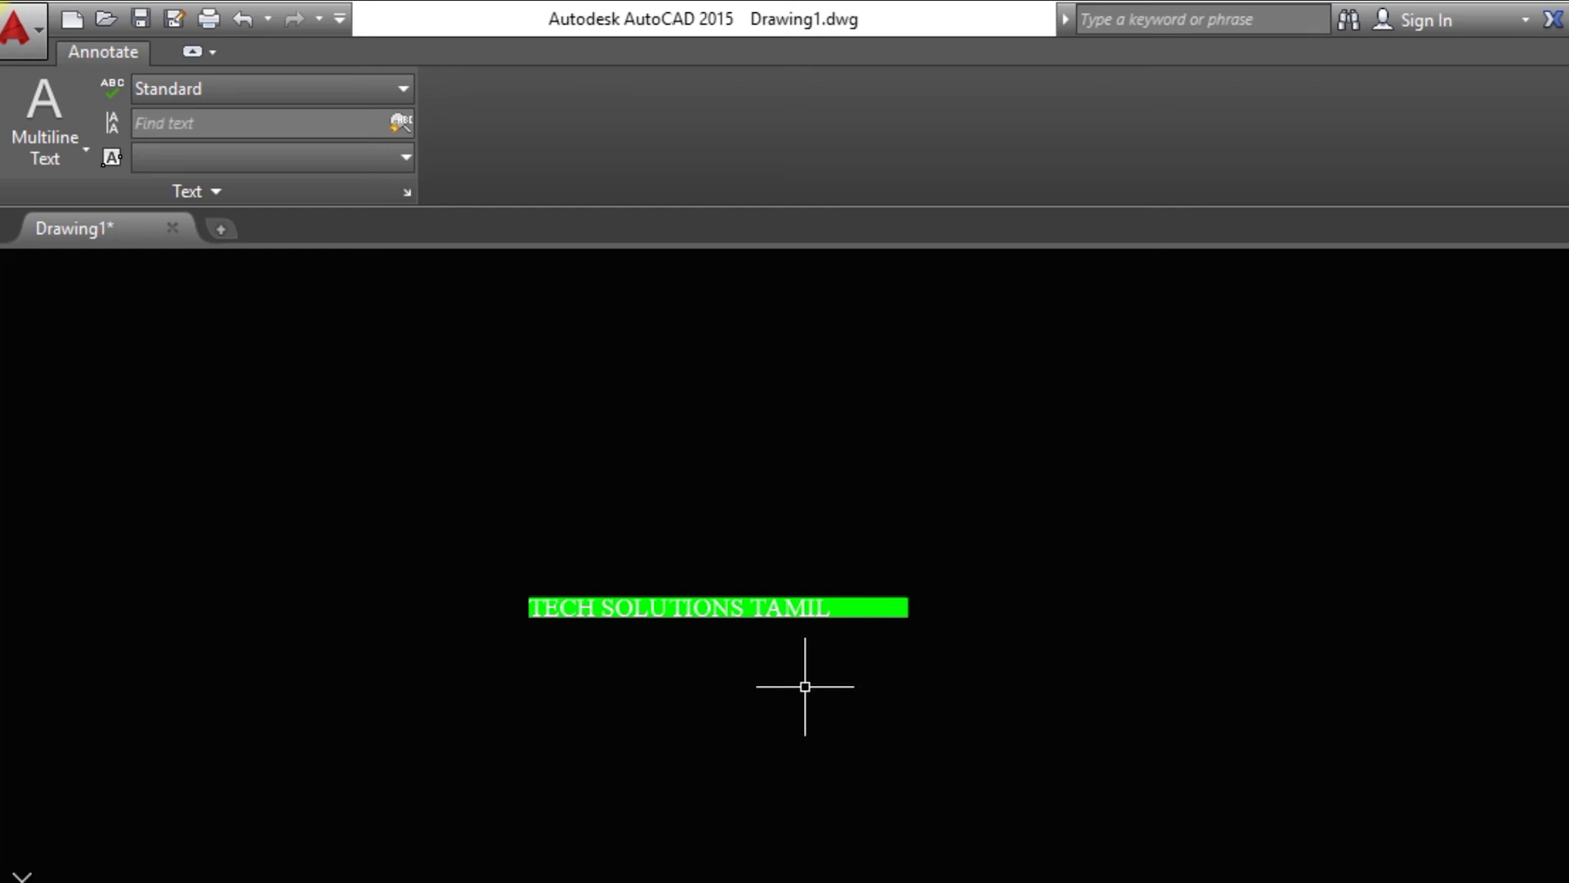
- Change the color of the entire "TECH SOLUTIONS TAMIL" text to dark red (153,27,30) and finish editing
{"action": "scroll", "coordinate": [696, 611], "scroll_direction": "up", "scroll_amount": 4}
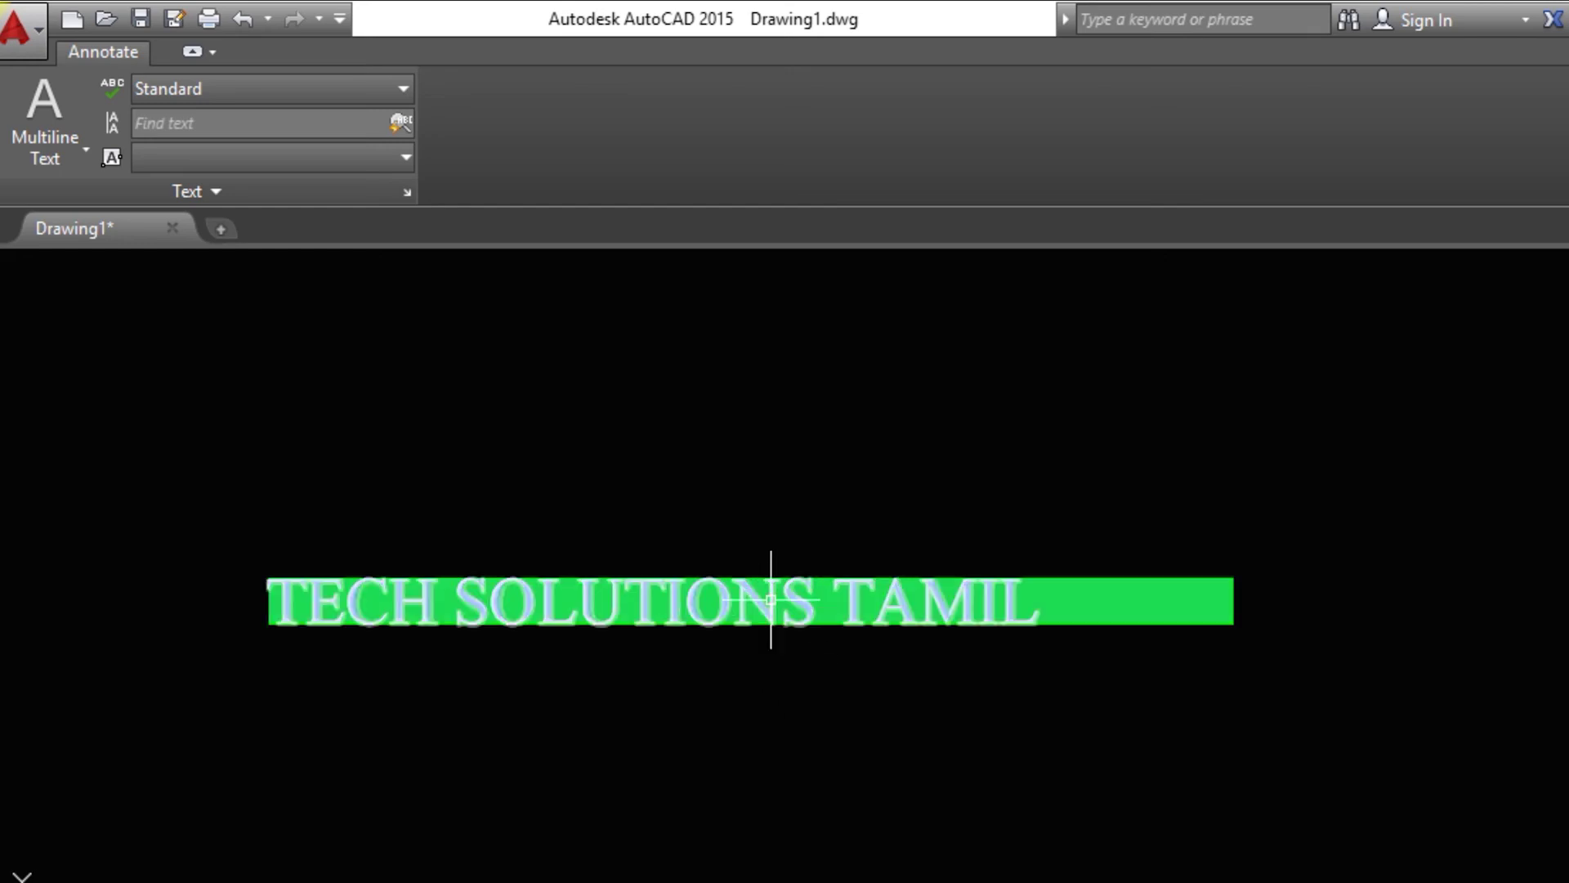
{"action": "double_click", "coordinate": [770, 601]}
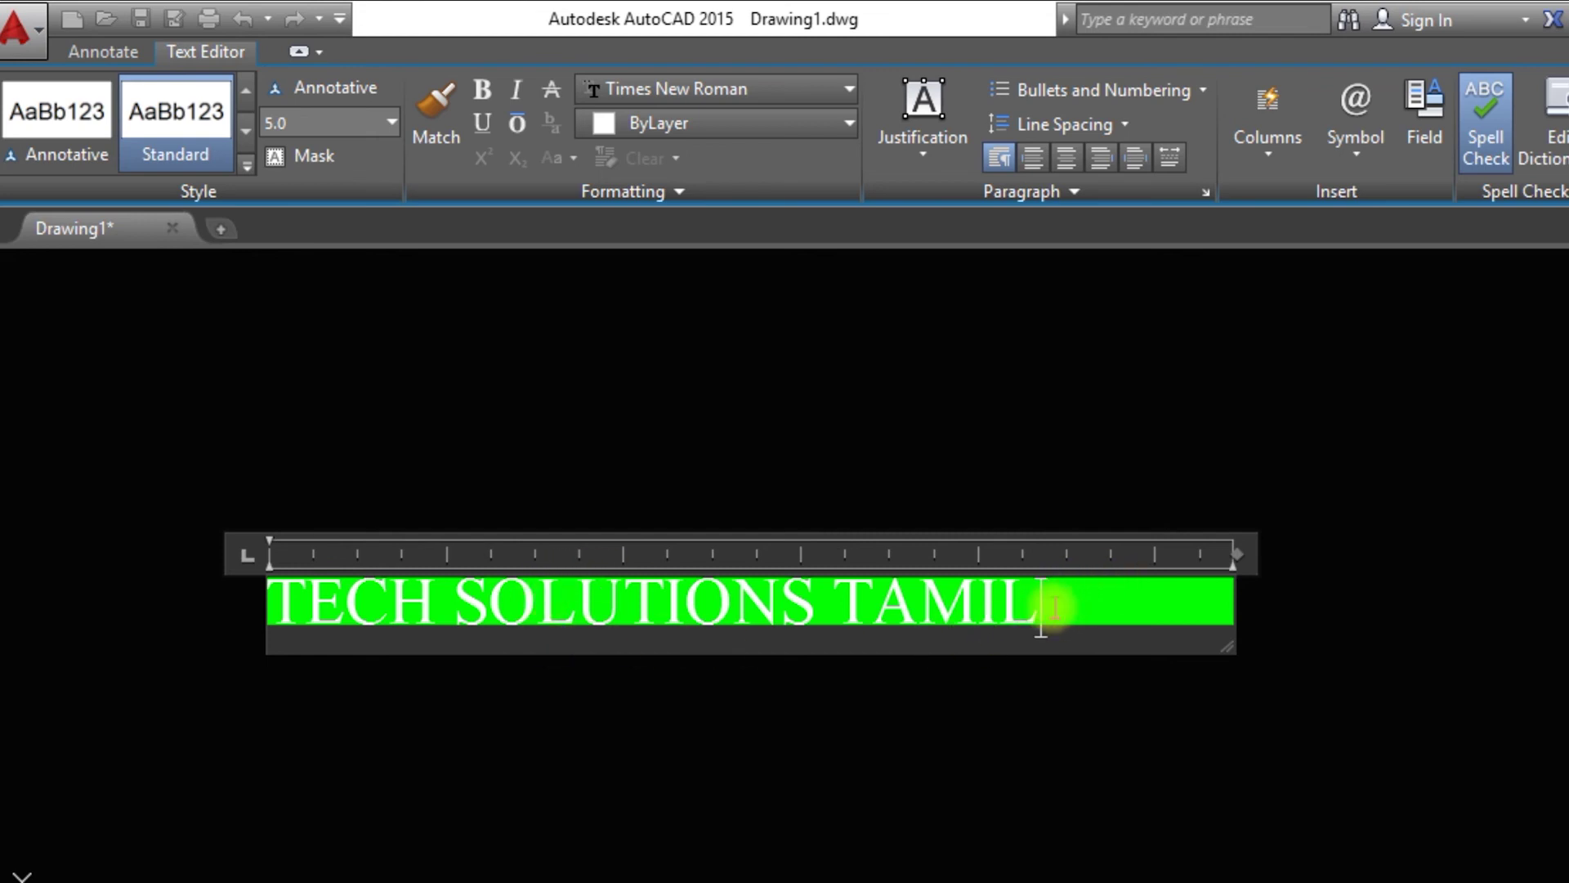
{"action": "left_click_drag", "start_coordinate": [1041, 605], "coordinate": [294, 615]}
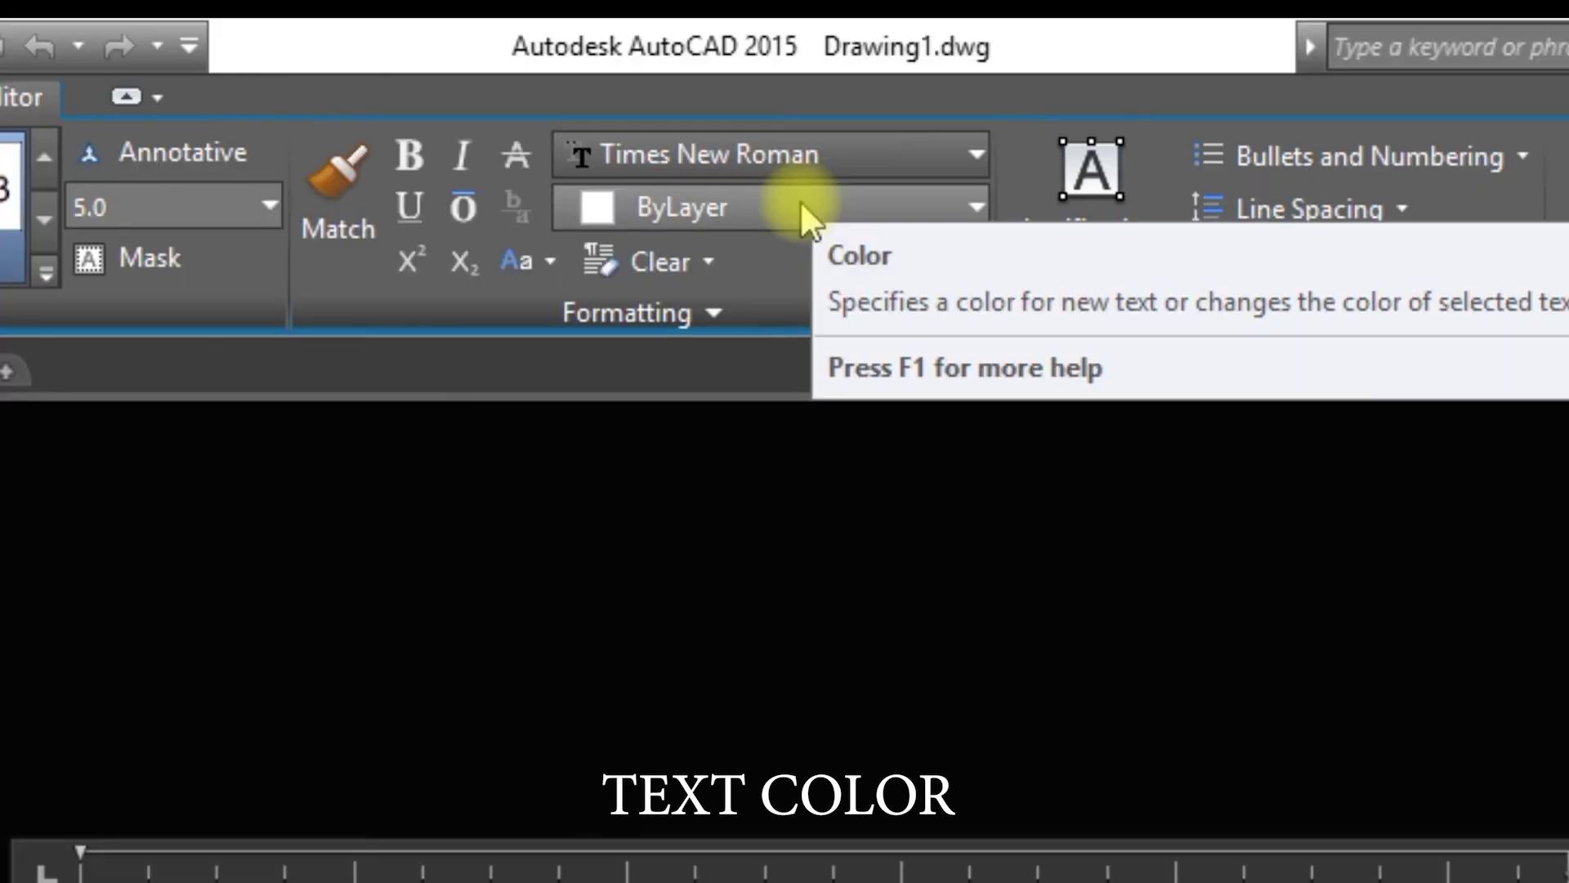
{"action": "left_click", "coordinate": [801, 204]}
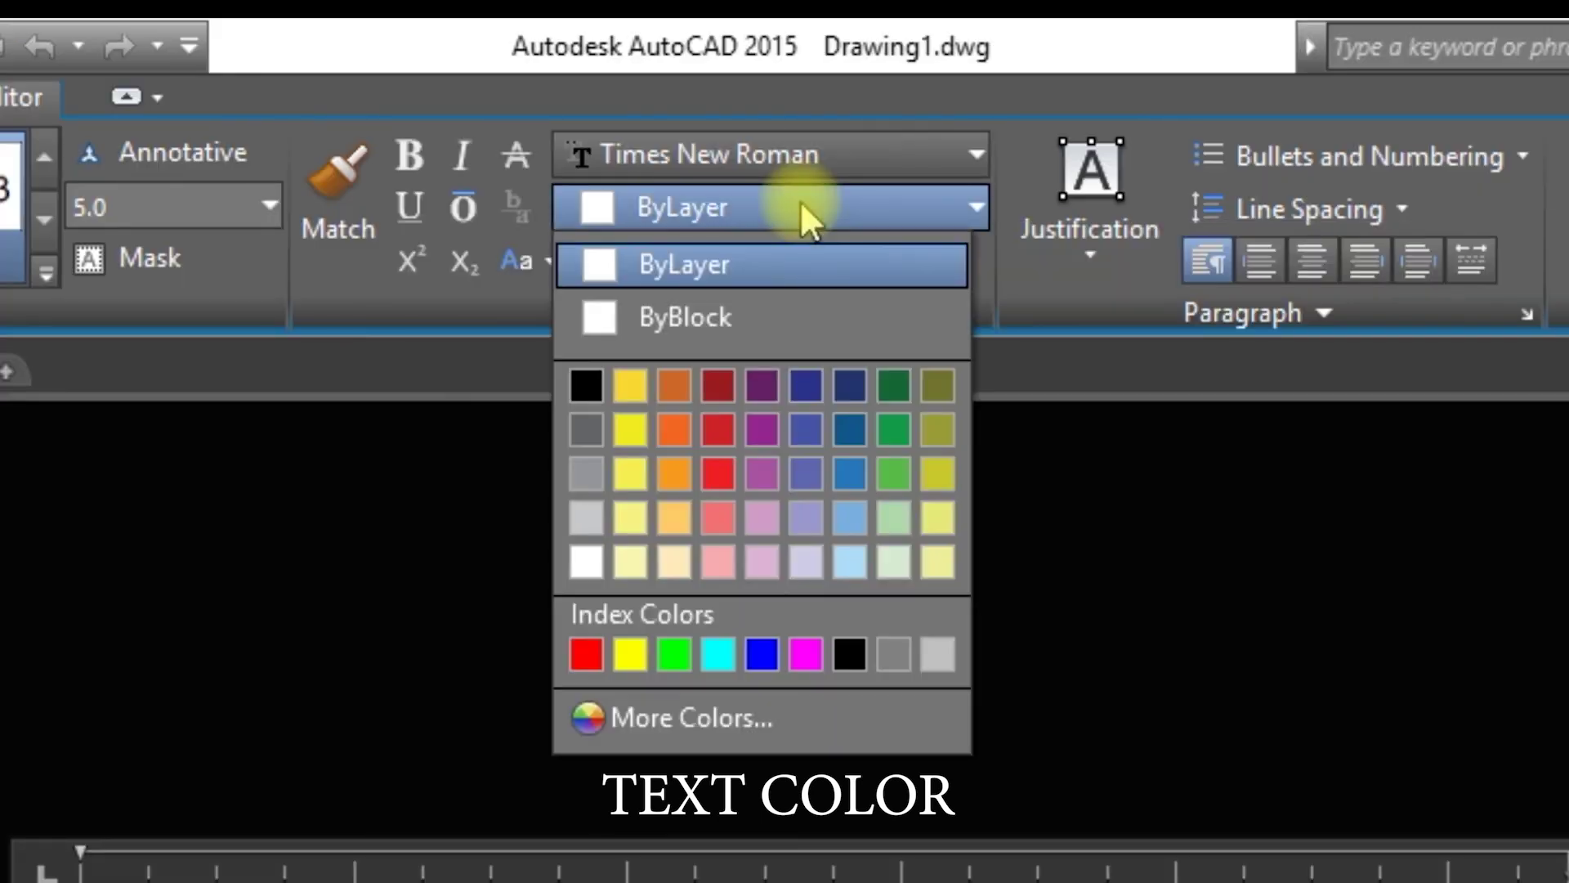
{"action": "left_click", "coordinate": [712, 380]}
{"action": "left_click", "coordinate": [1084, 460]}
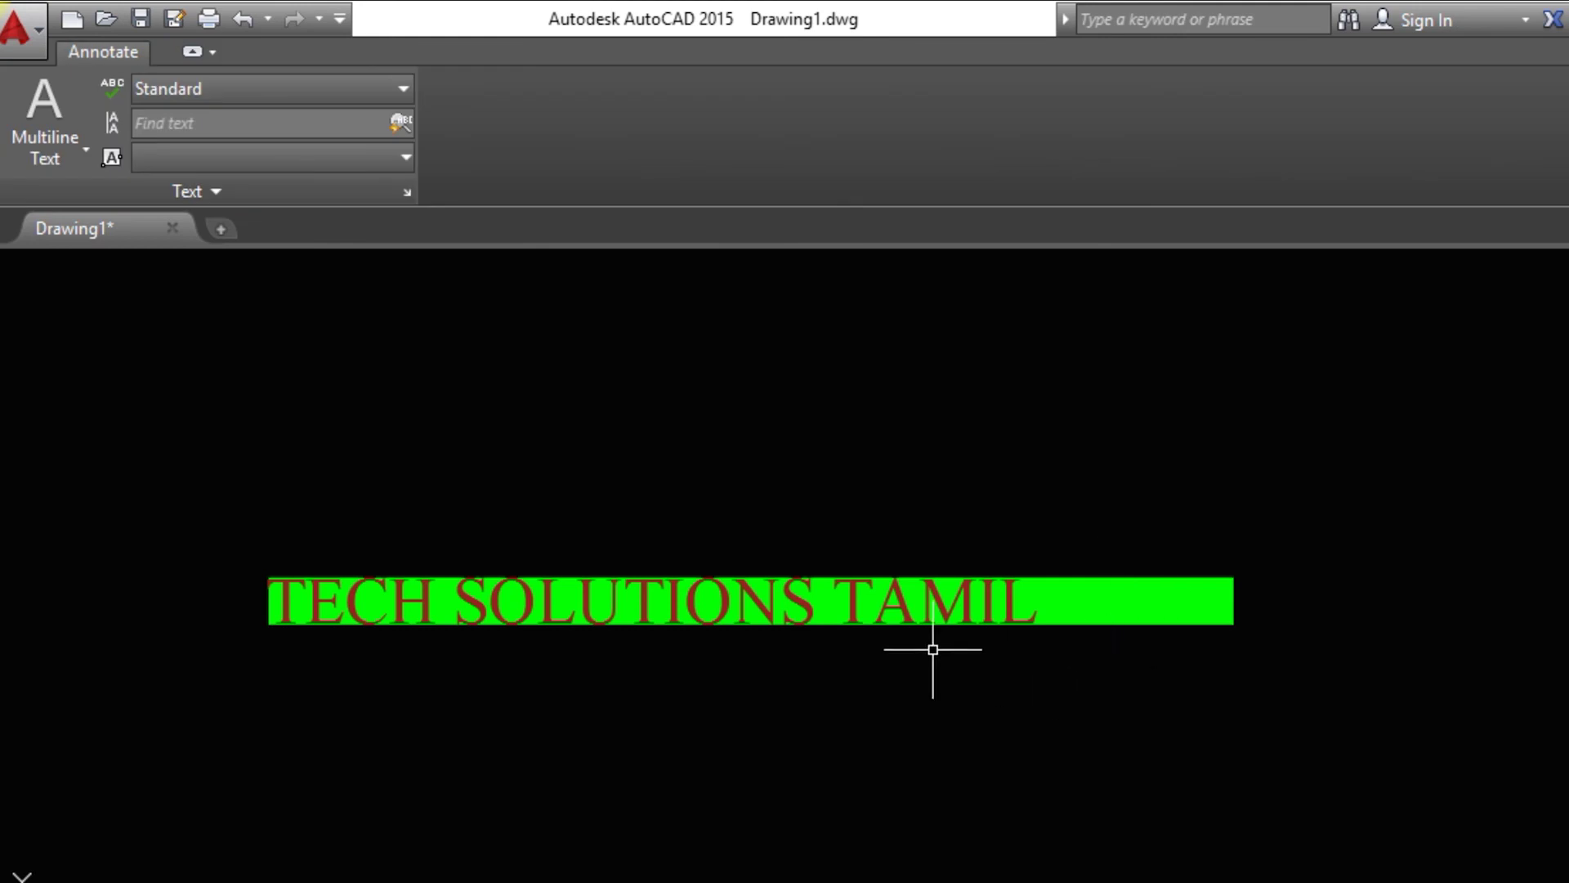
- Narrow the text's boundary horizontally so the green mask ends just past the word TAMIL
{"action": "left_click", "coordinate": [821, 601]}
{"action": "left_click", "coordinate": [970, 680]}
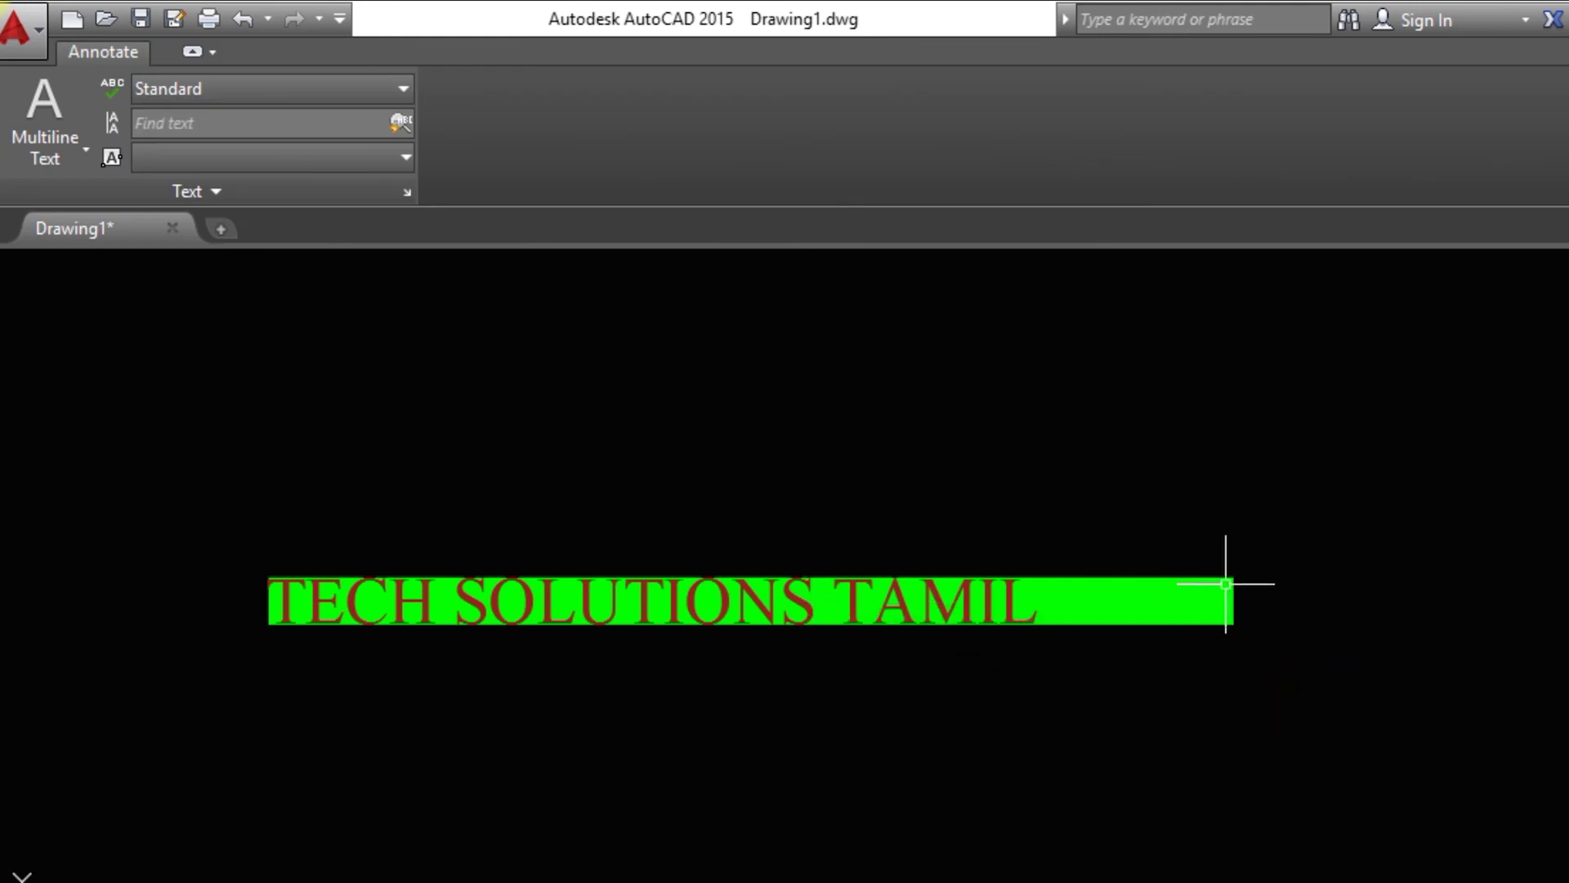
{"action": "left_click", "coordinate": [972, 602]}
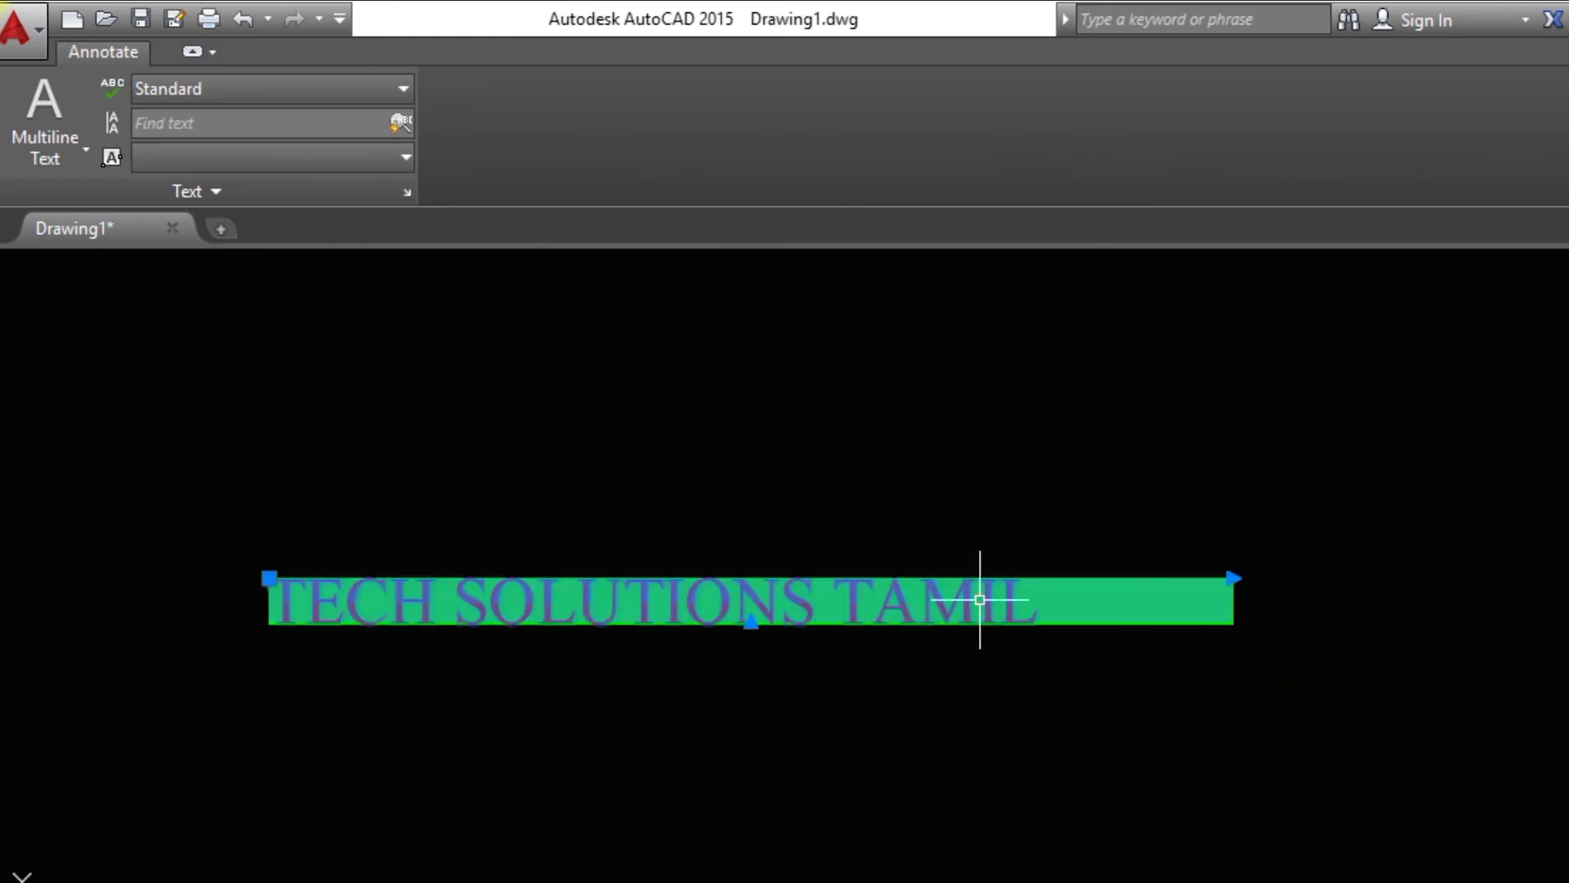
{"action": "left_click", "coordinate": [1232, 578]}
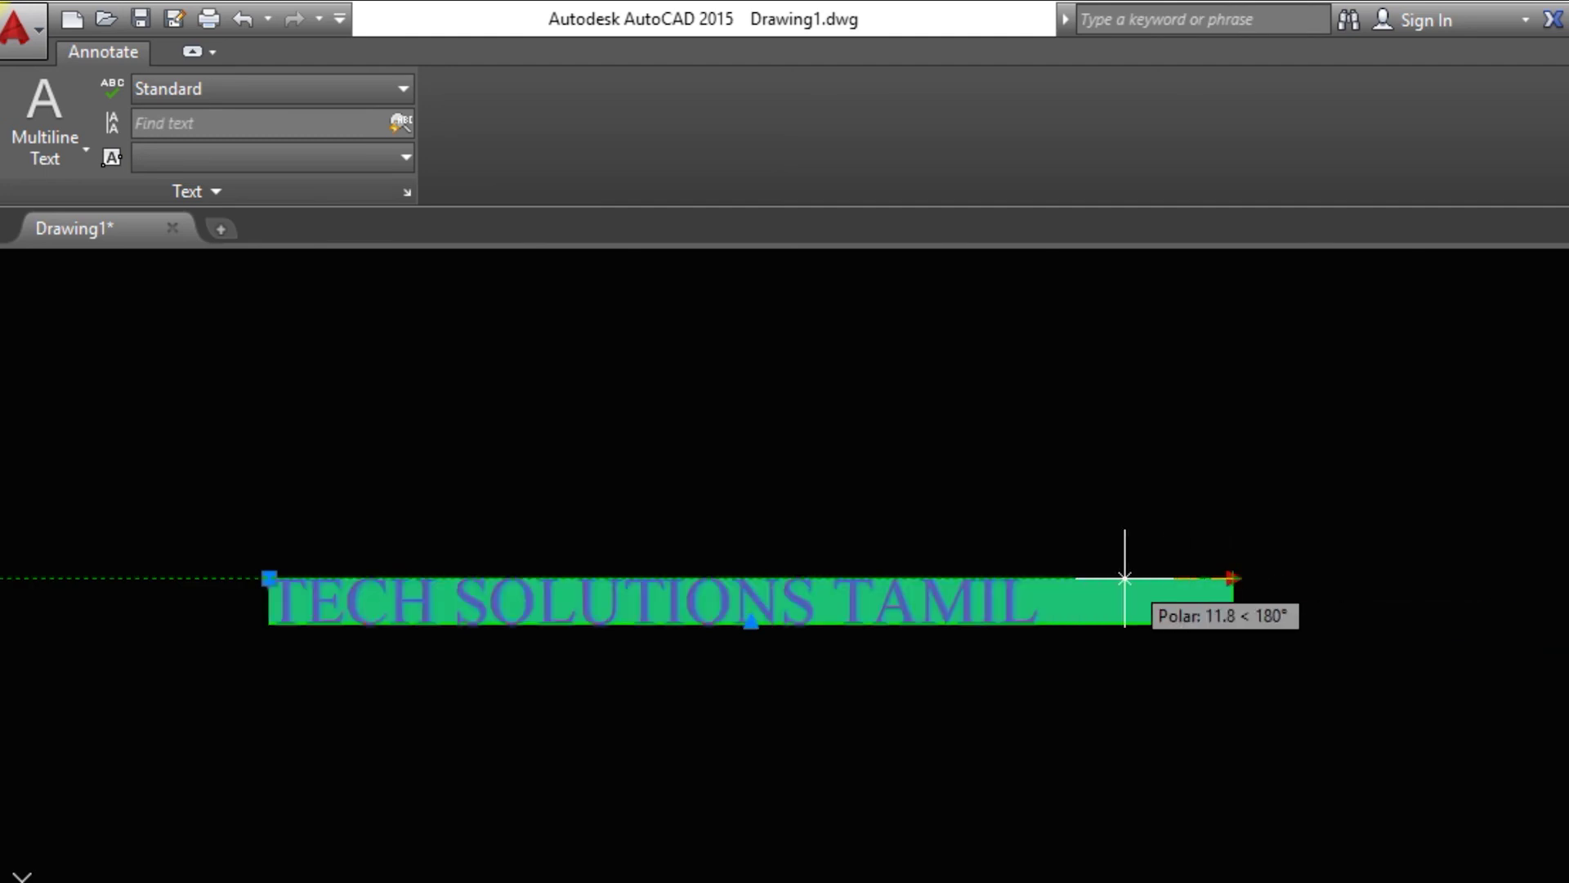
{"action": "left_click", "coordinate": [1066, 578]}
{"action": "key", "text": "Escape"}
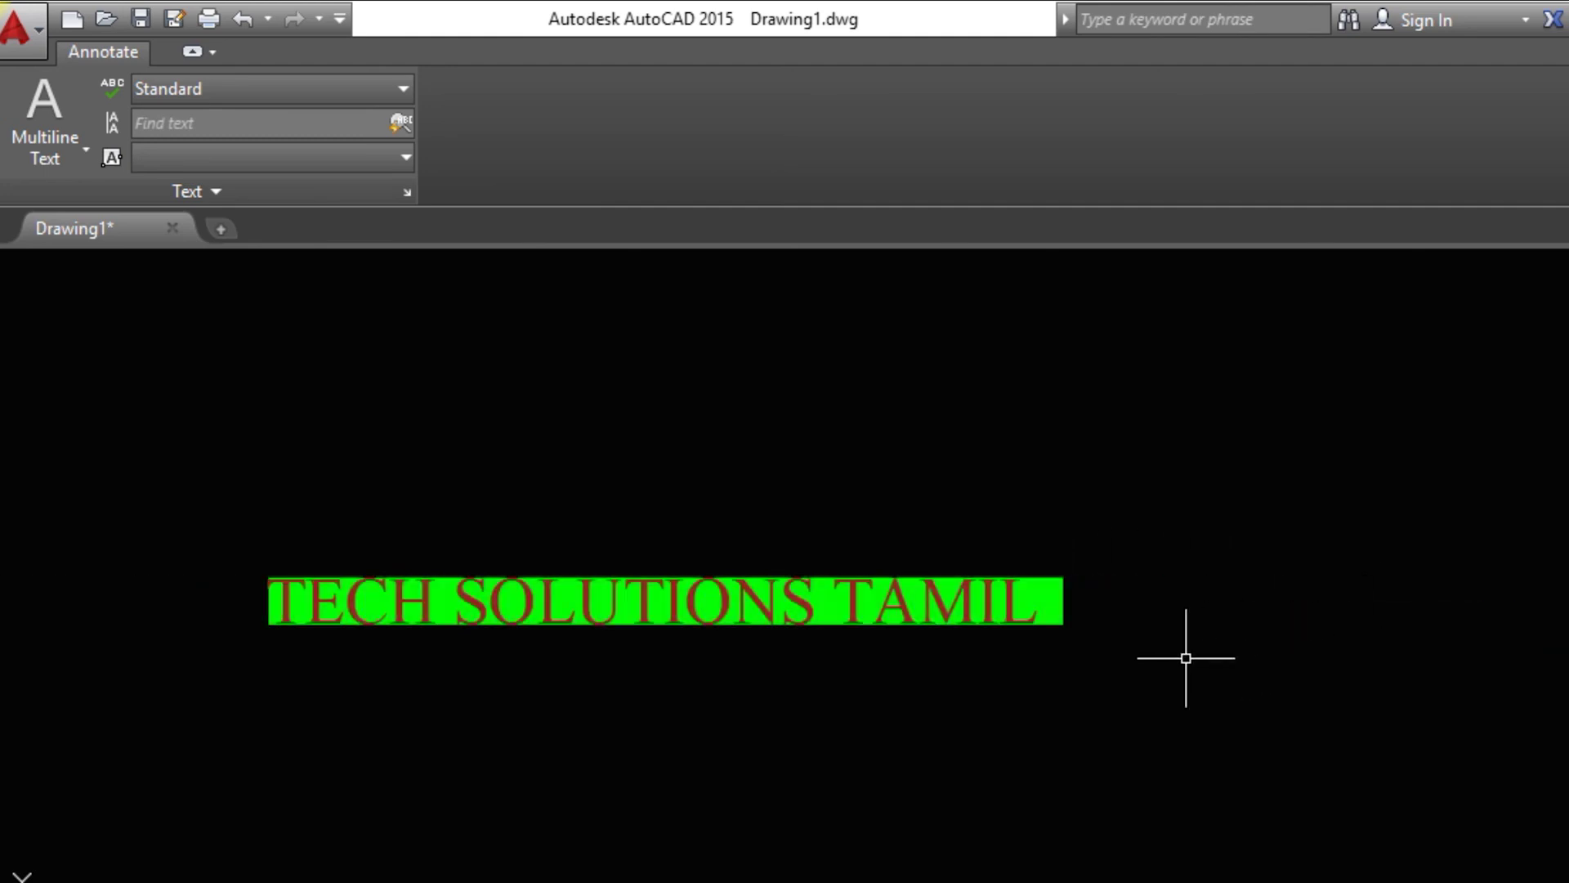
- Set the border offset factor of the entire text's background mask to 3 and save the text changes
{"action": "double_click", "coordinate": [618, 610]}
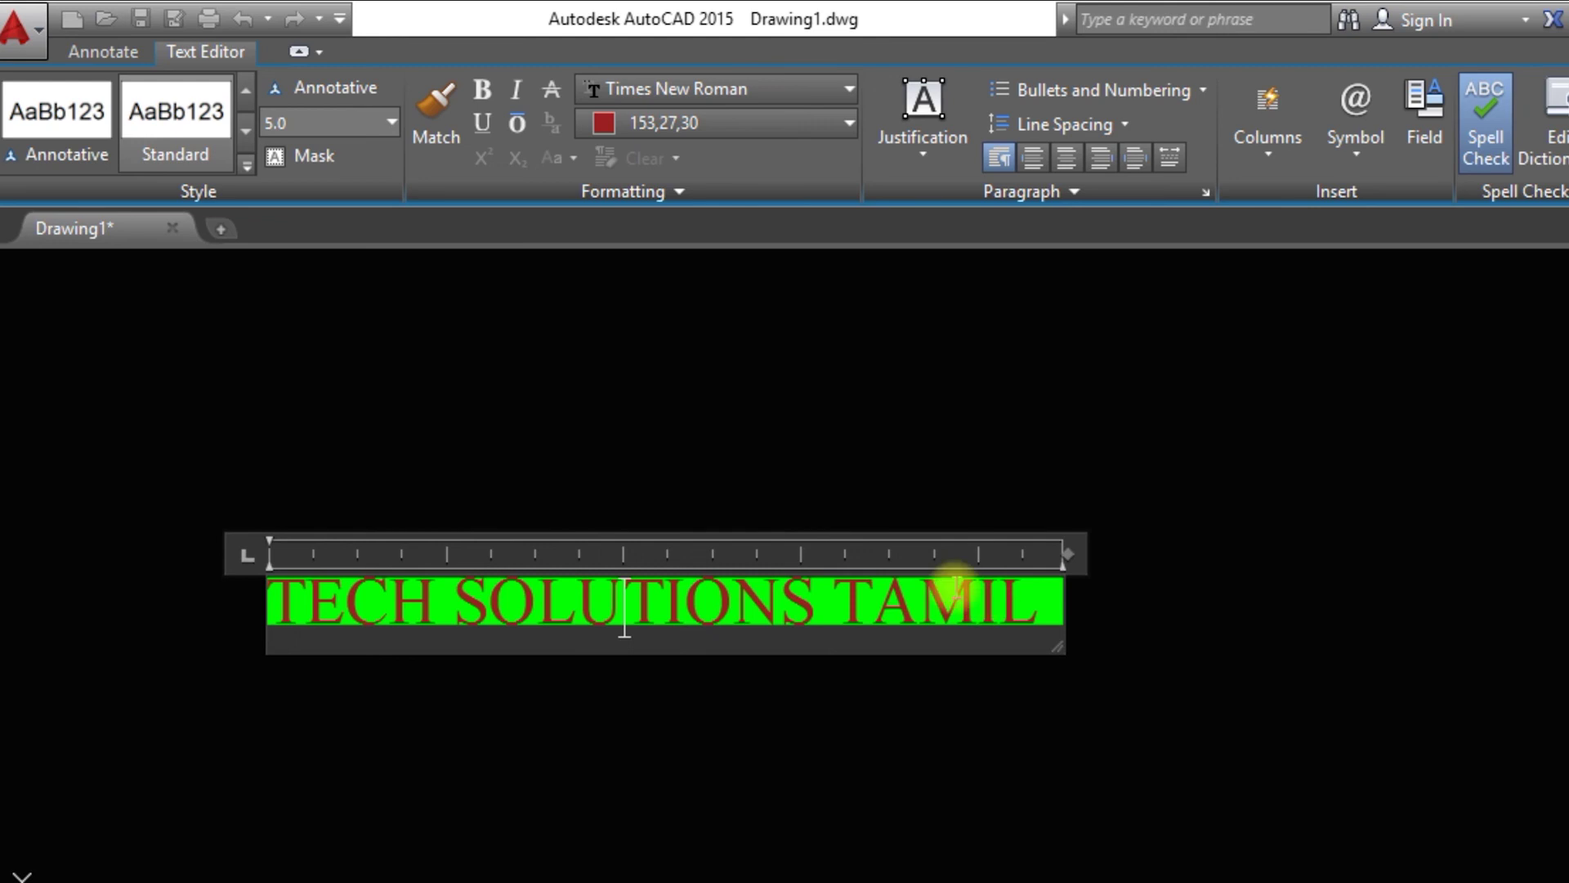
{"action": "left_click_drag", "start_coordinate": [1037, 616], "coordinate": [263, 595]}
{"action": "left_click", "coordinate": [312, 159]}
{"action": "type", "text": "3"}
{"action": "key", "text": "Return"}
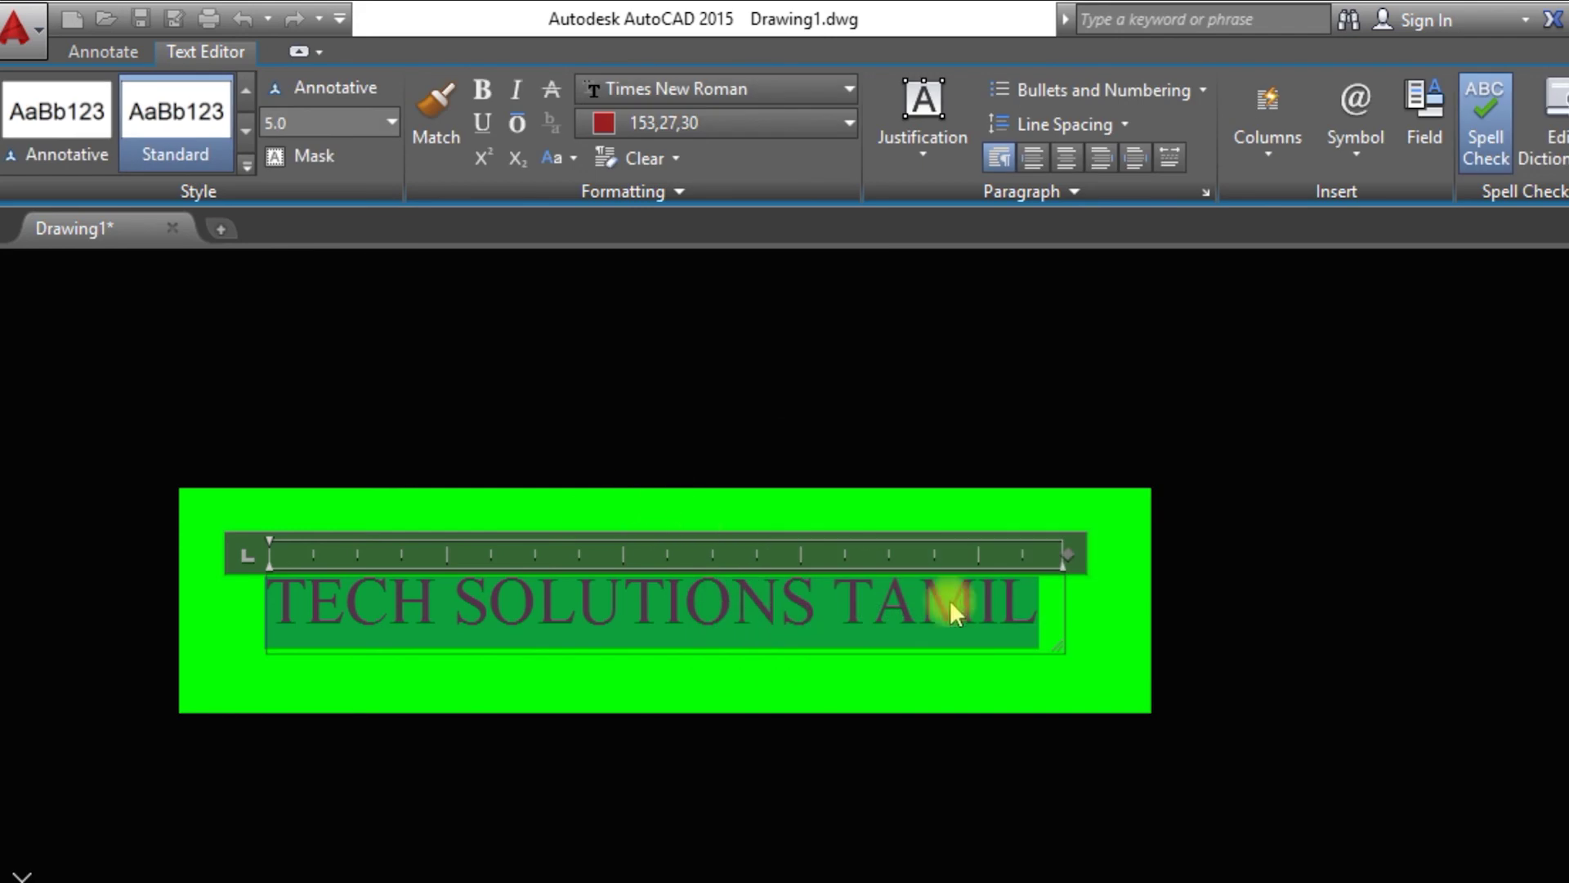
{"action": "key", "text": "Escape"}
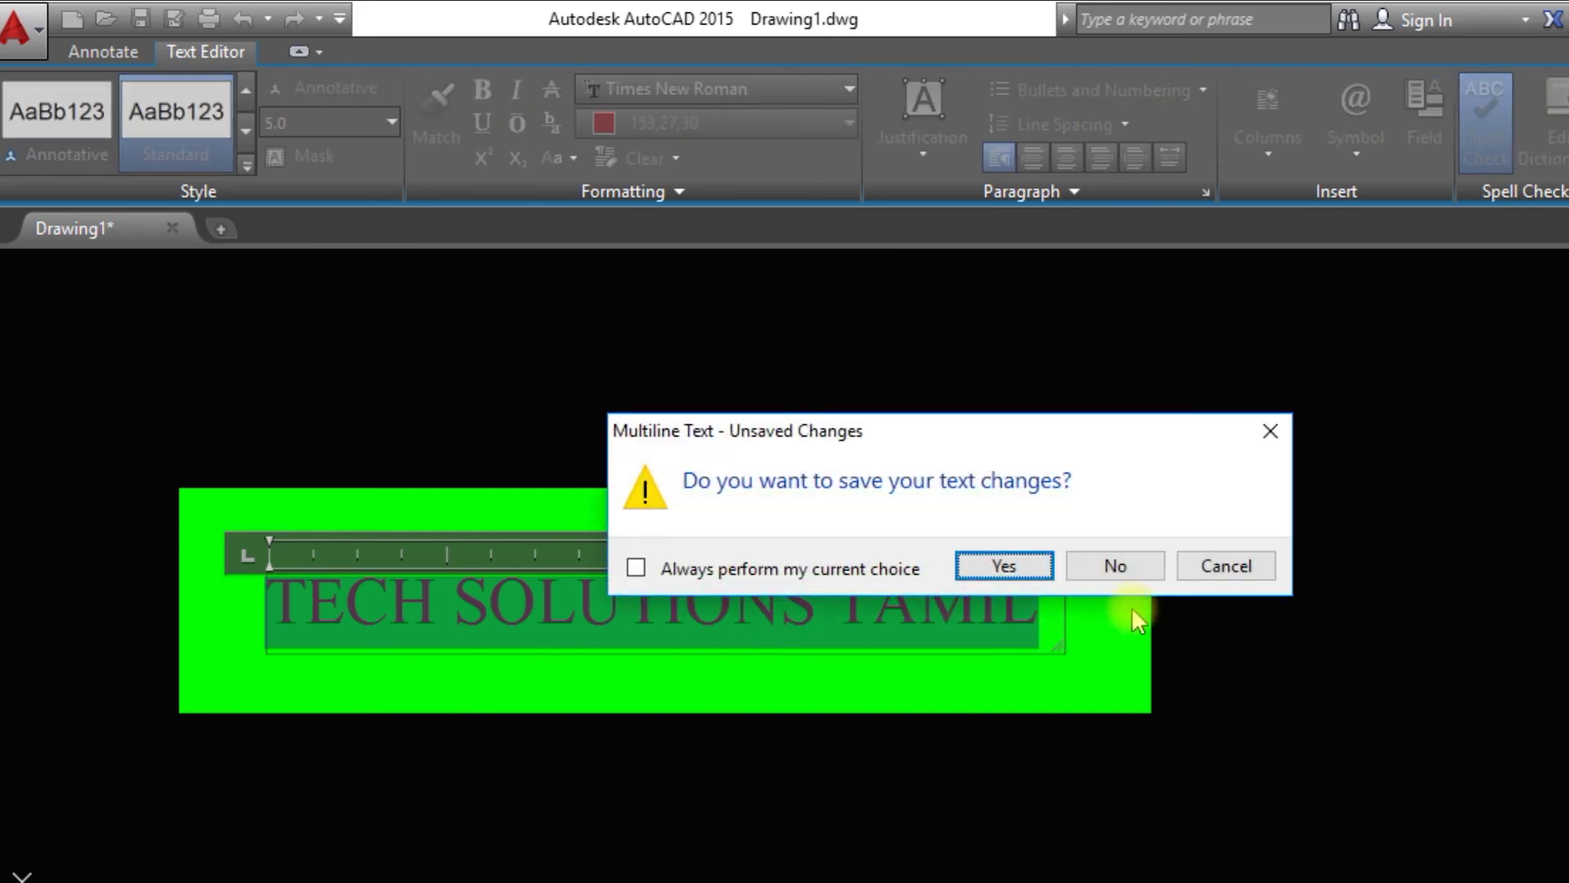
{"action": "left_click", "coordinate": [1008, 565]}
{"action": "left_click", "coordinate": [1289, 614]}
{"action": "key", "text": "Escape"}
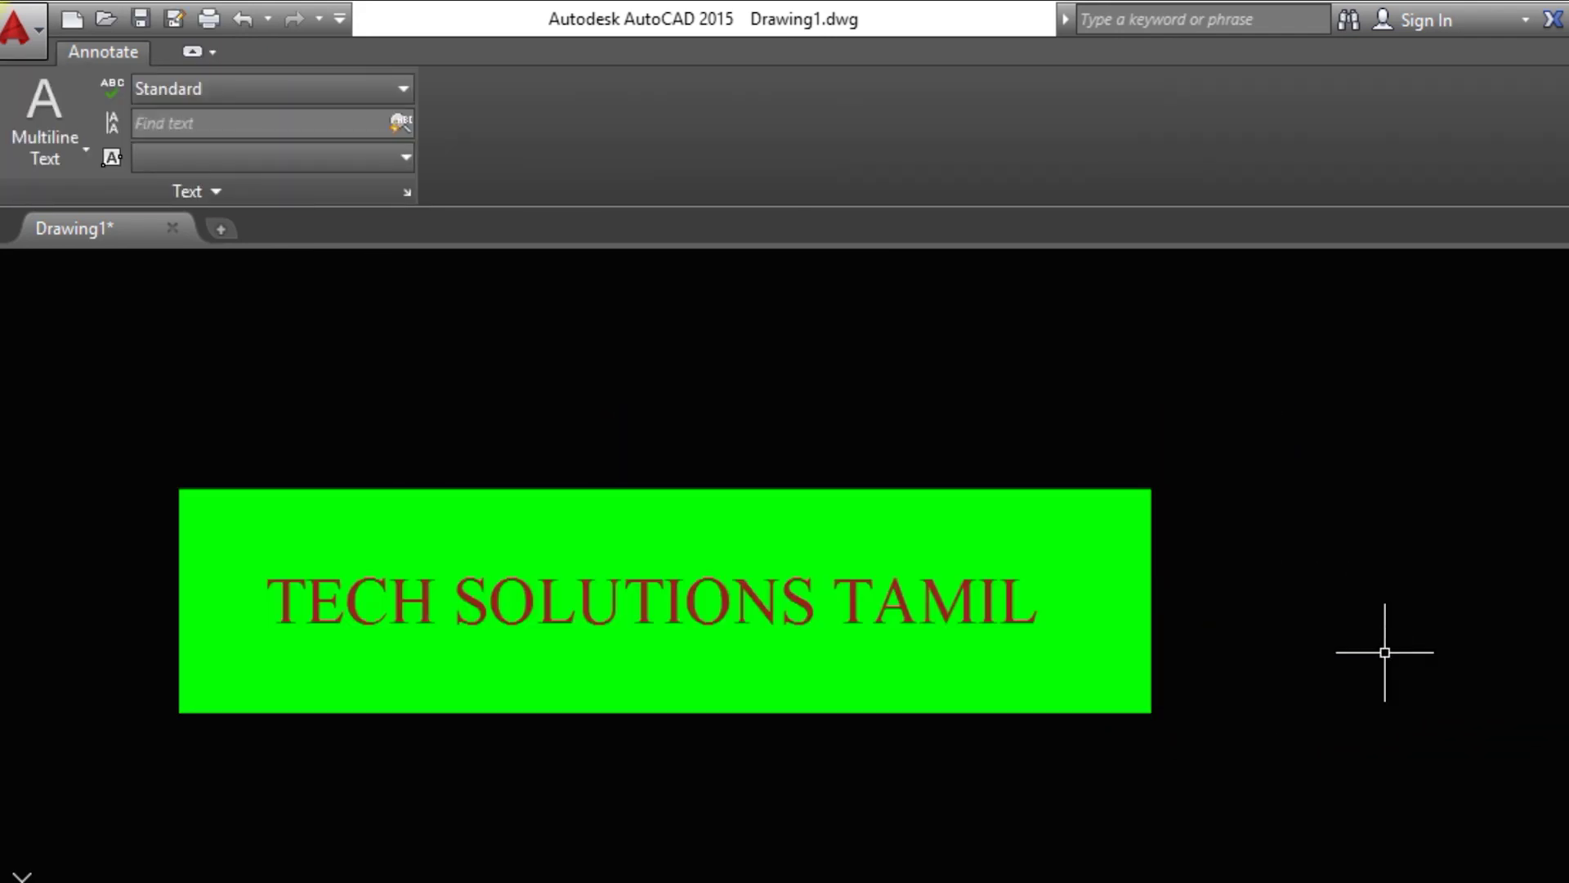
{"action": "middle_click_drag", "start_coordinate": [998, 532], "coordinate": [1349, 483]}
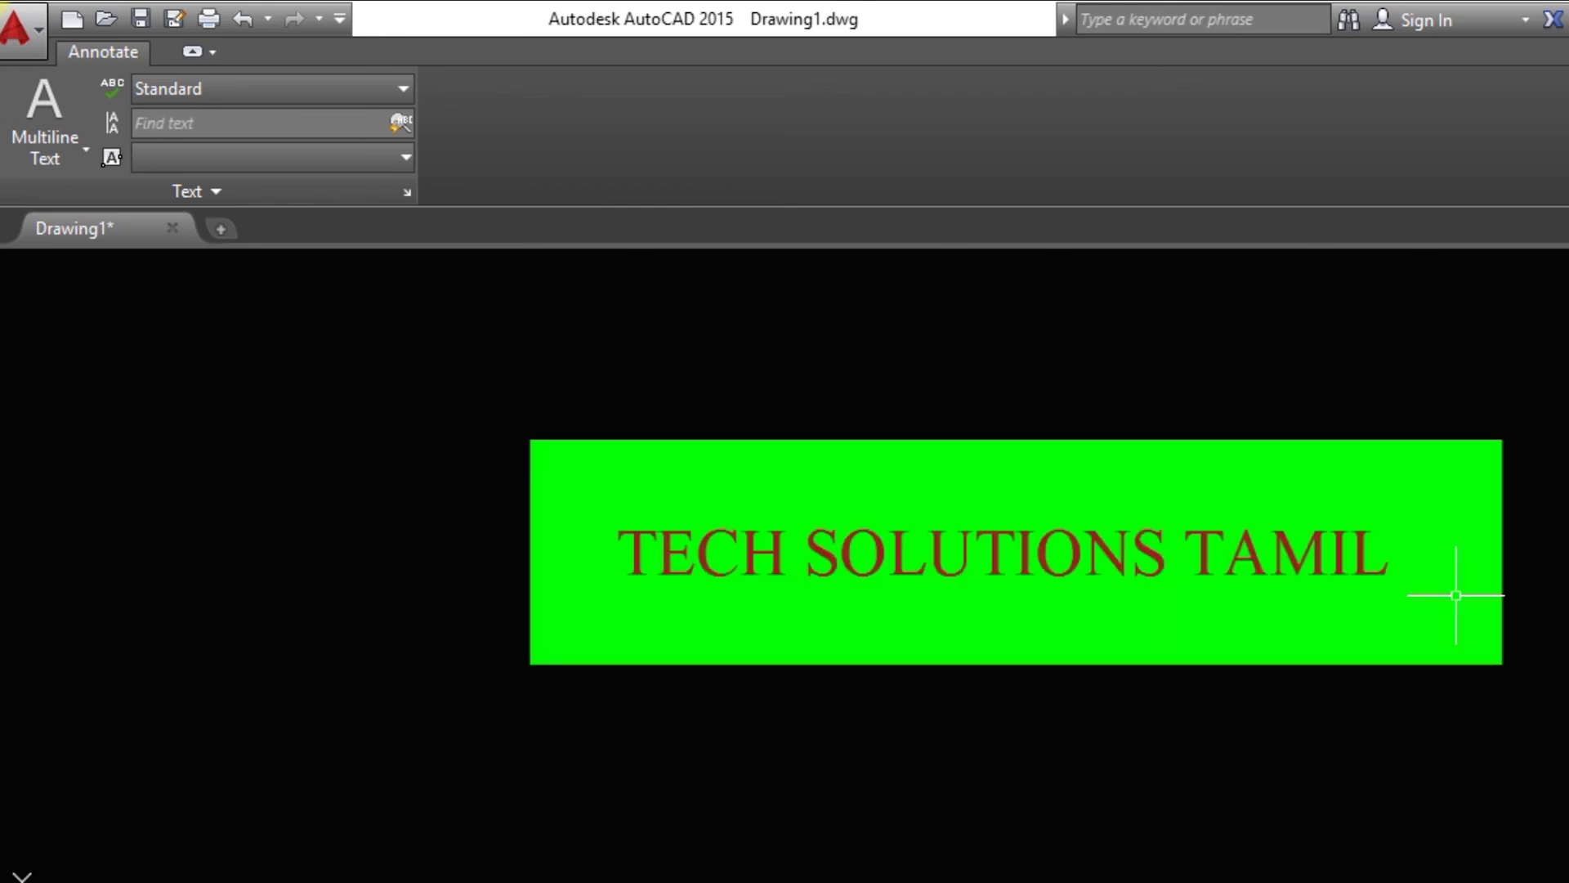